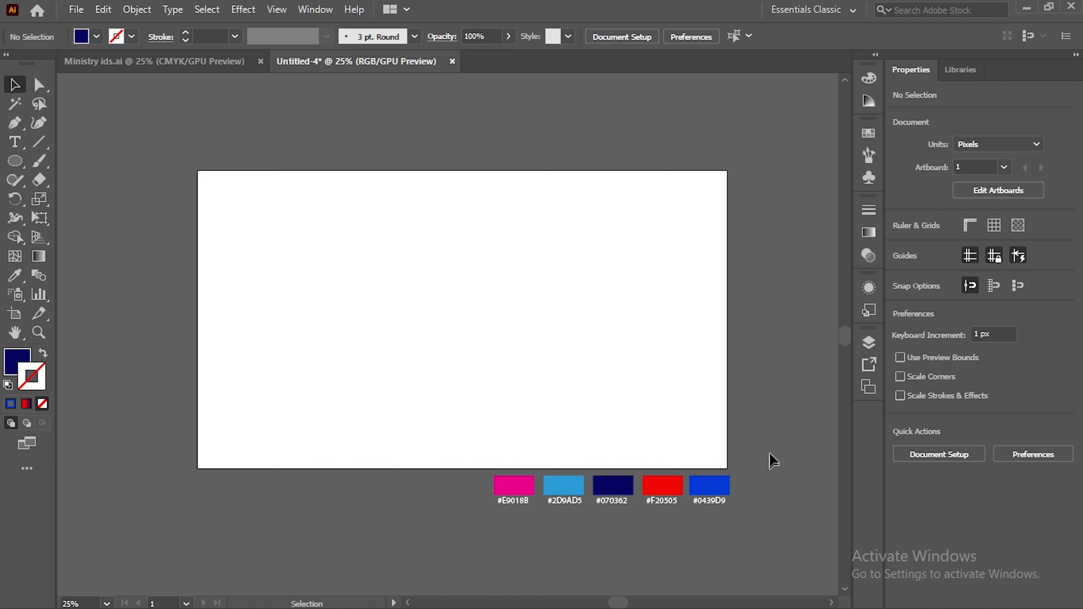
Examine the five palette swatches and their hex codes below the artboard
scroll(703, 473, "up", 1)
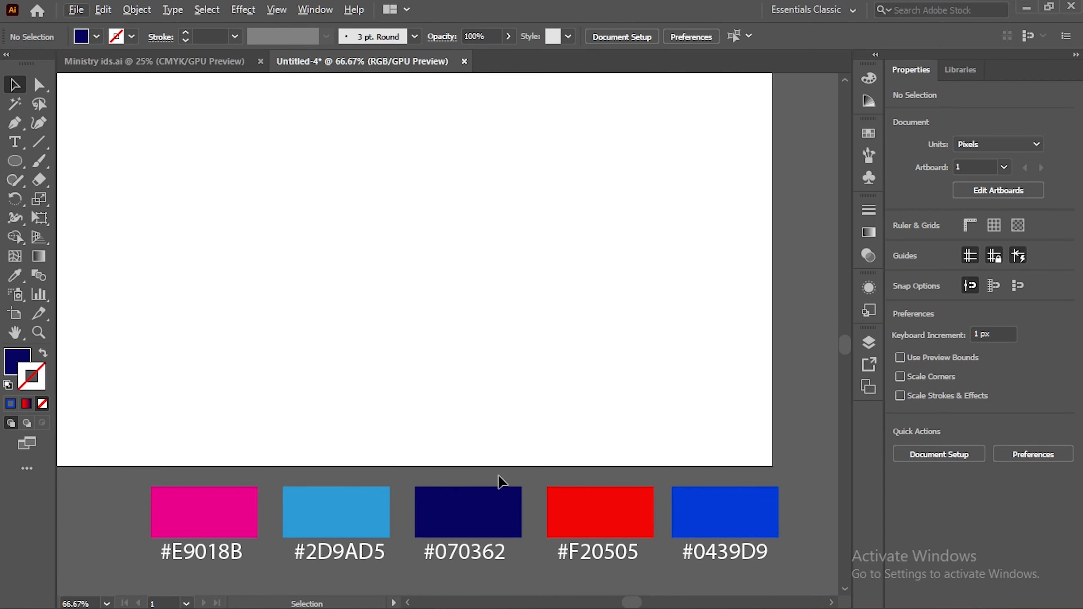
scroll(512, 482, "down", 5)
left_click_drag(430, 287, 683, 392)
left_click_drag(836, 395, 835, 393)
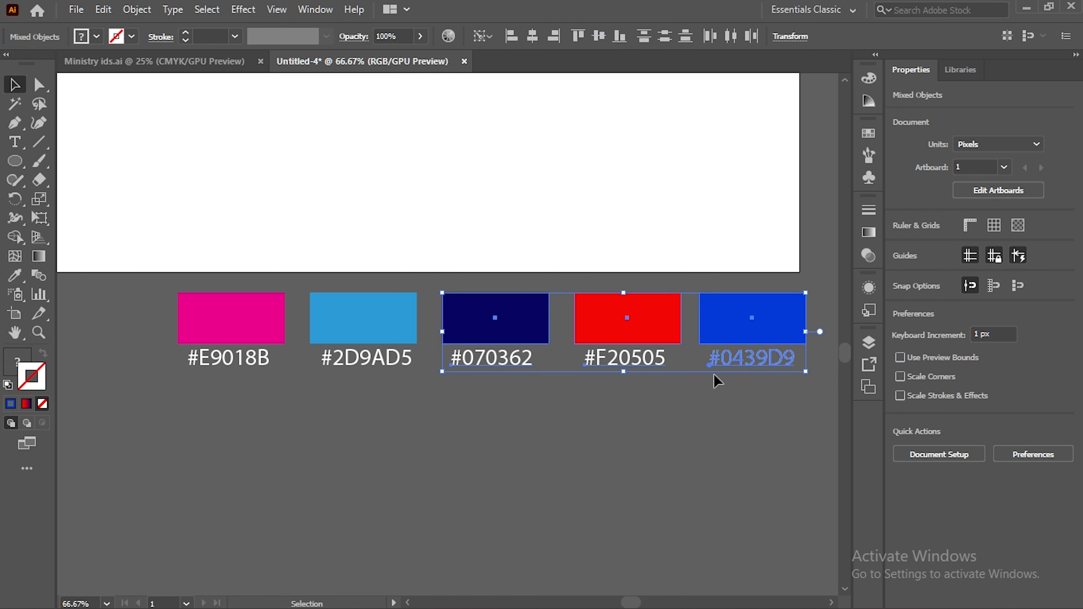
left_click(639, 427)
scroll(579, 376, "down", 3)
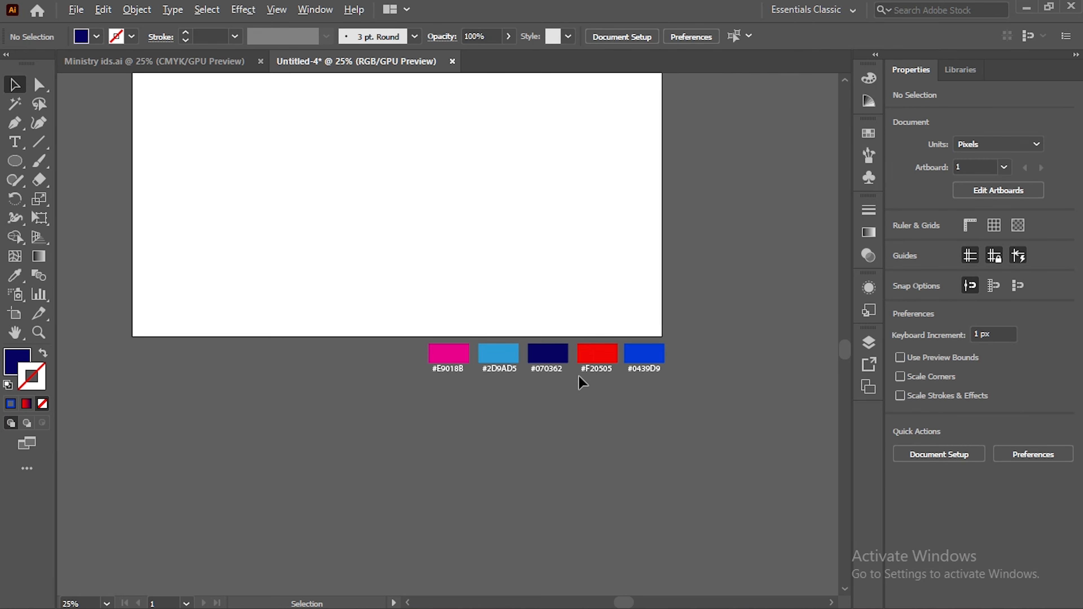
key("space")
left_click_drag(510, 232, 532, 357)
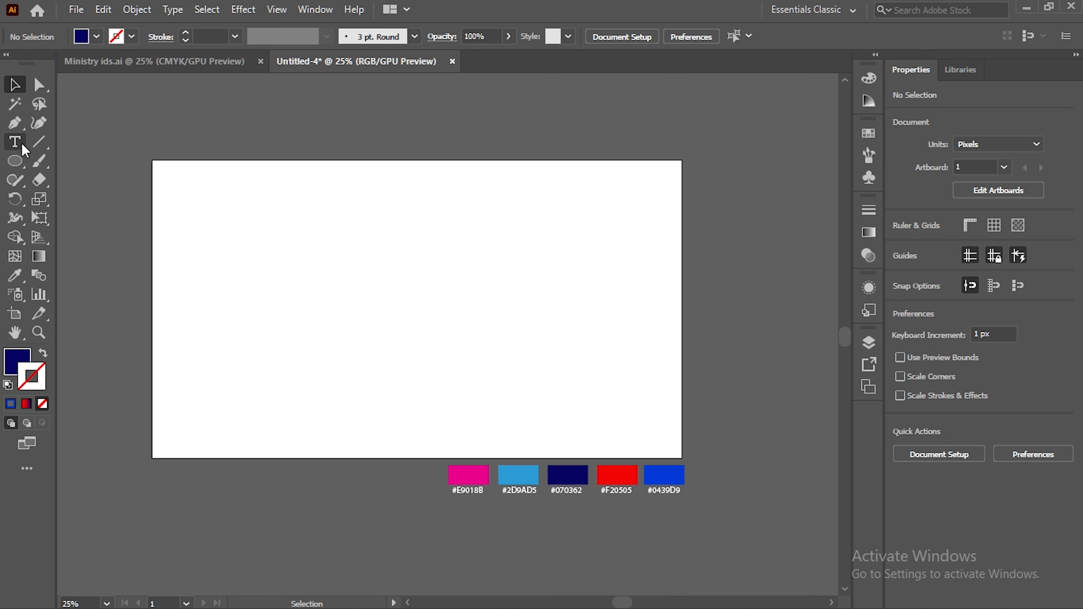
Create a 1920 by 1080 px rectangle from the artboard's upper-left corner so it covers the whole artboard
left_click(19, 160)
left_click(21, 164)
left_click(85, 159)
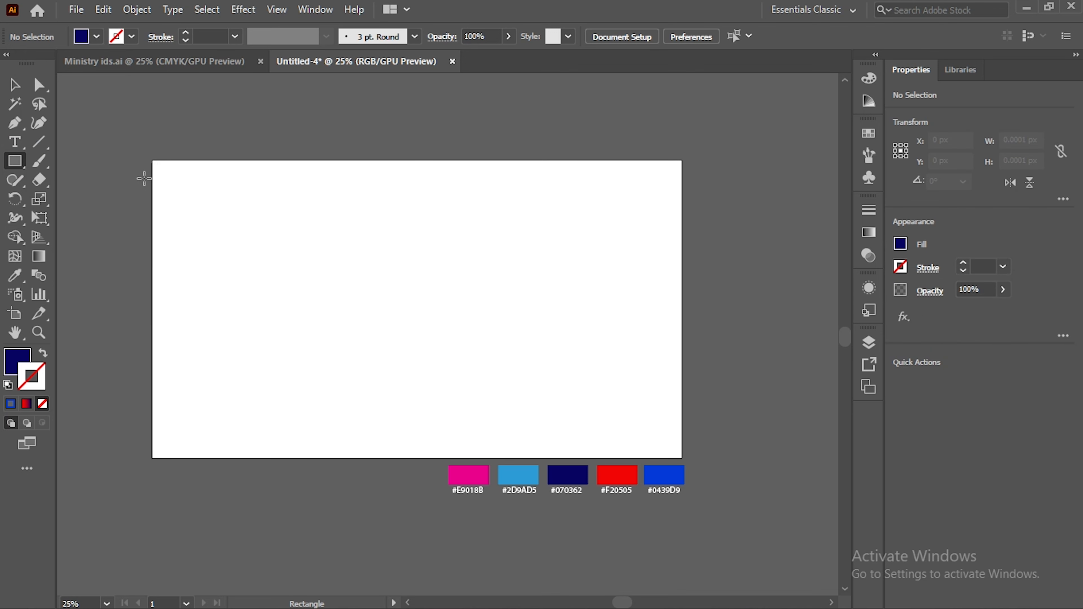
left_click(152, 160)
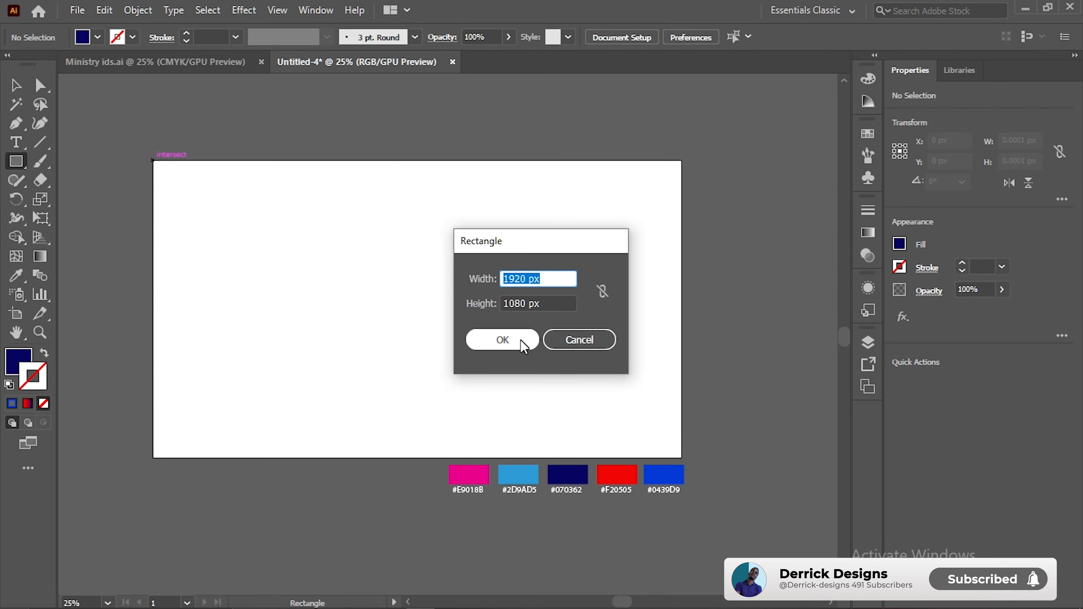
left_click(518, 354)
left_click(14, 88)
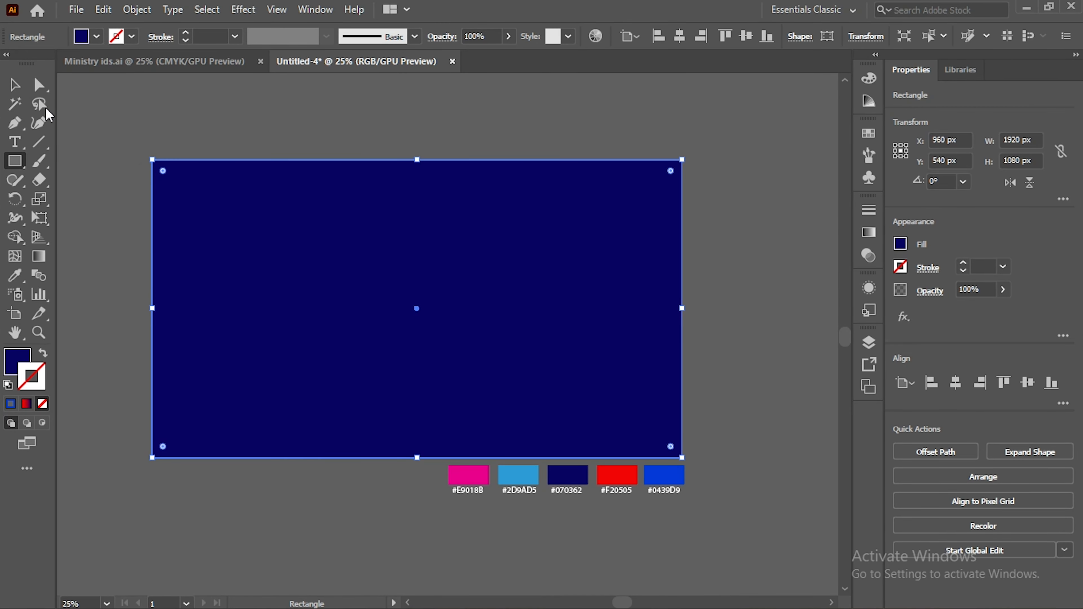
left_click(12, 90)
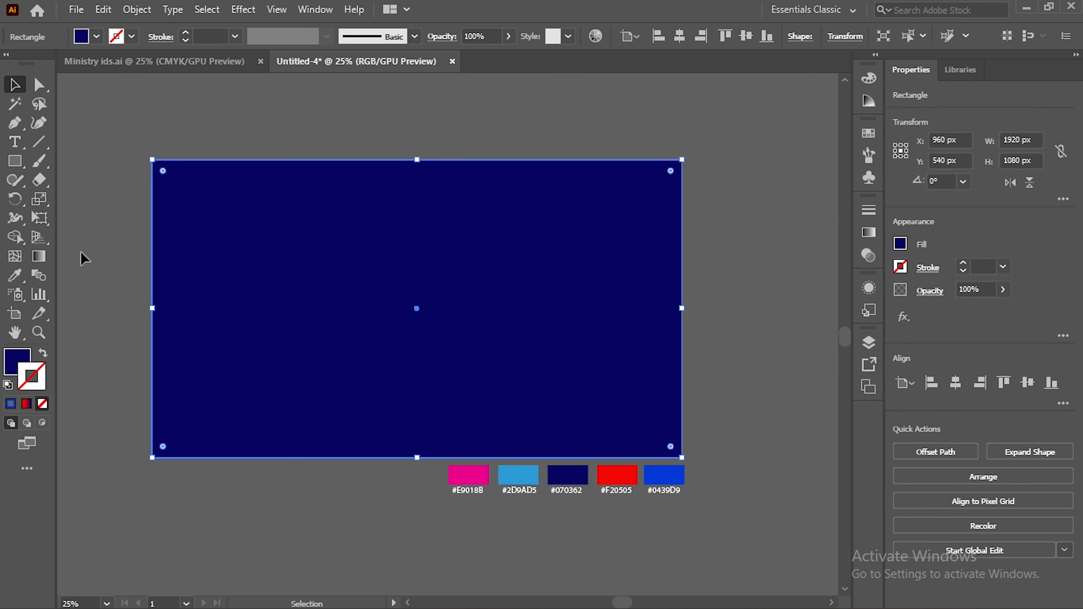
Match the background rectangle's fill to the navy #070362 palette swatch with the Eyedropper
left_click(26, 352)
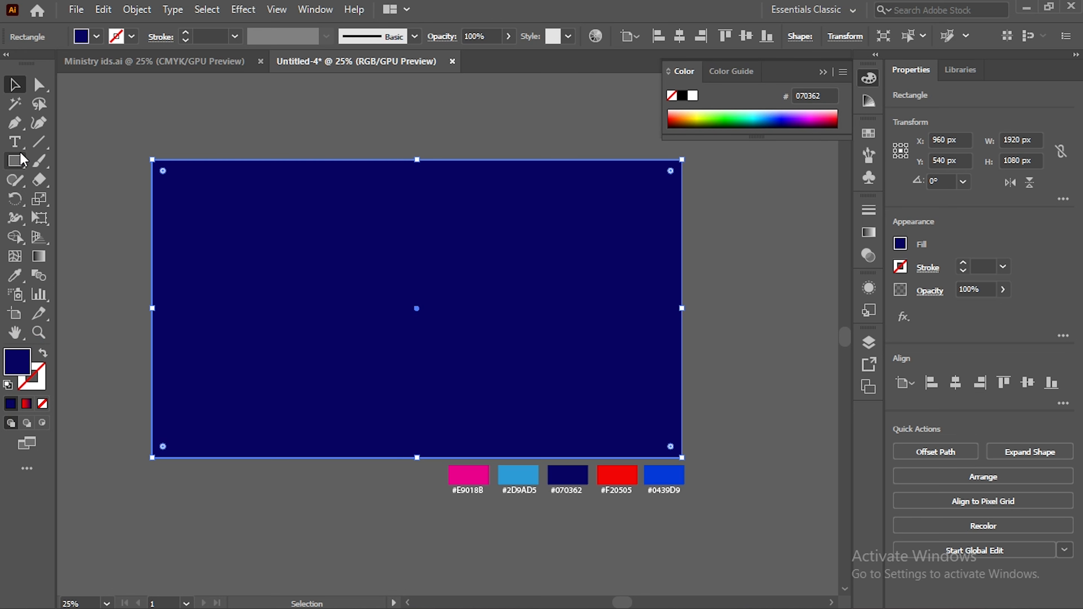
left_click(15, 275)
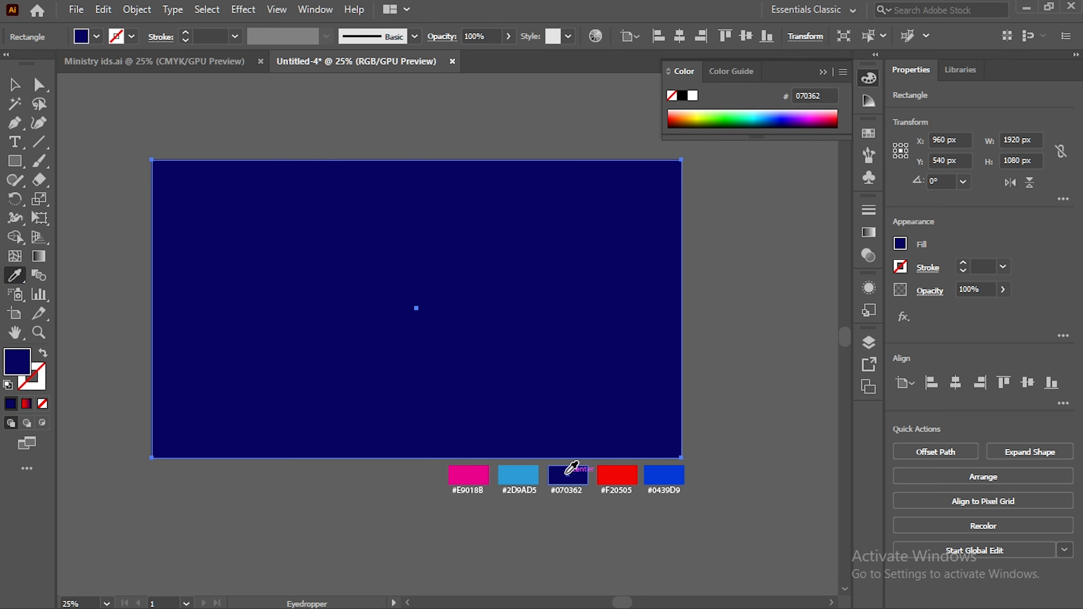
left_click(19, 88)
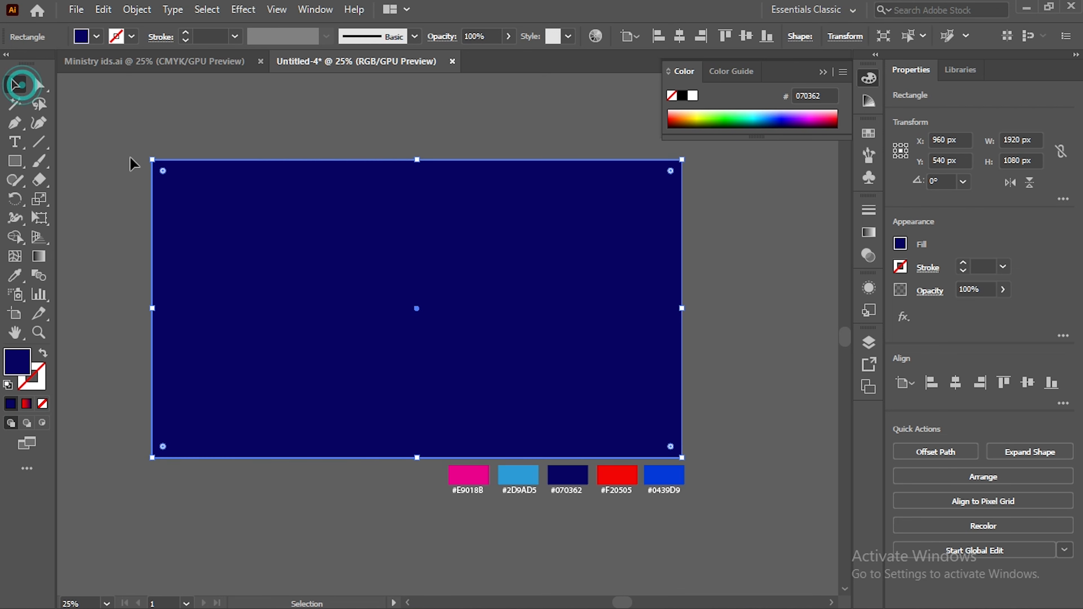
Lock the navy background rectangle in the layer list
left_click(754, 290)
left_click(564, 362)
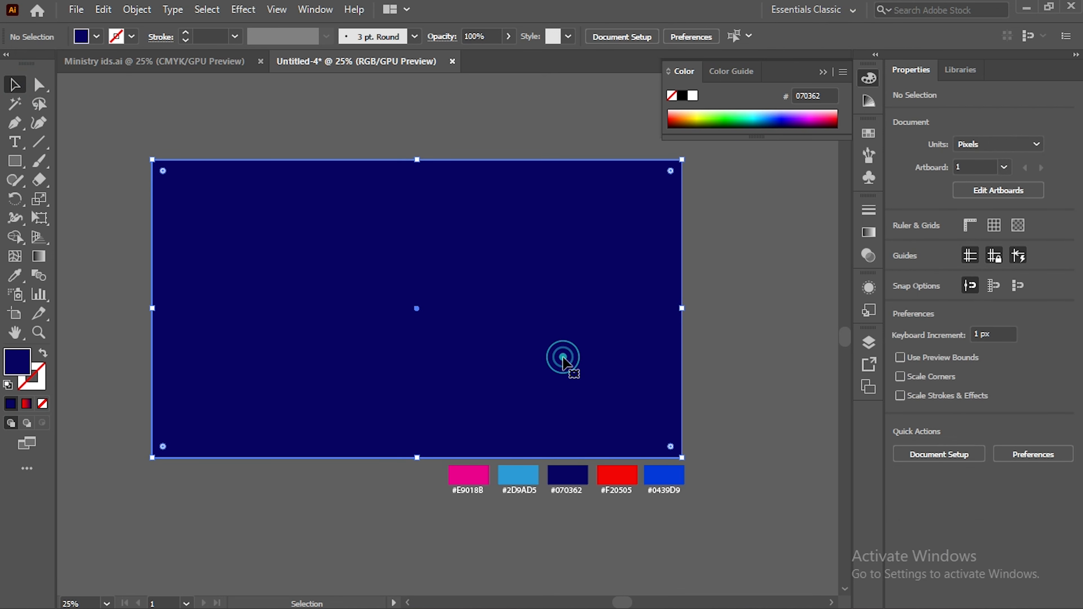
left_click(870, 343)
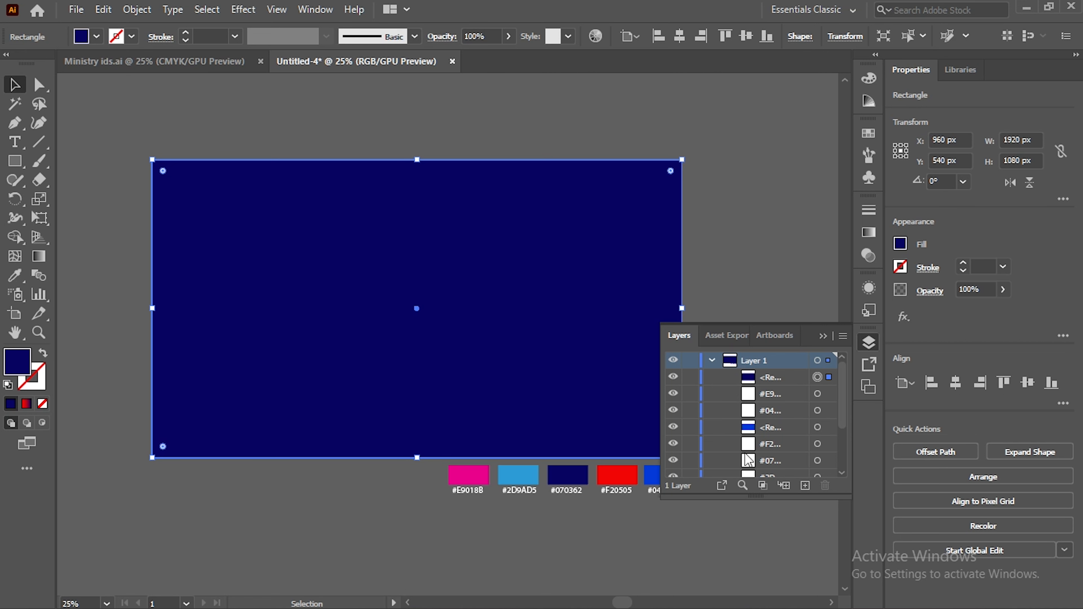
scroll(752, 461, "down", 3)
scroll(810, 415, "up", 3)
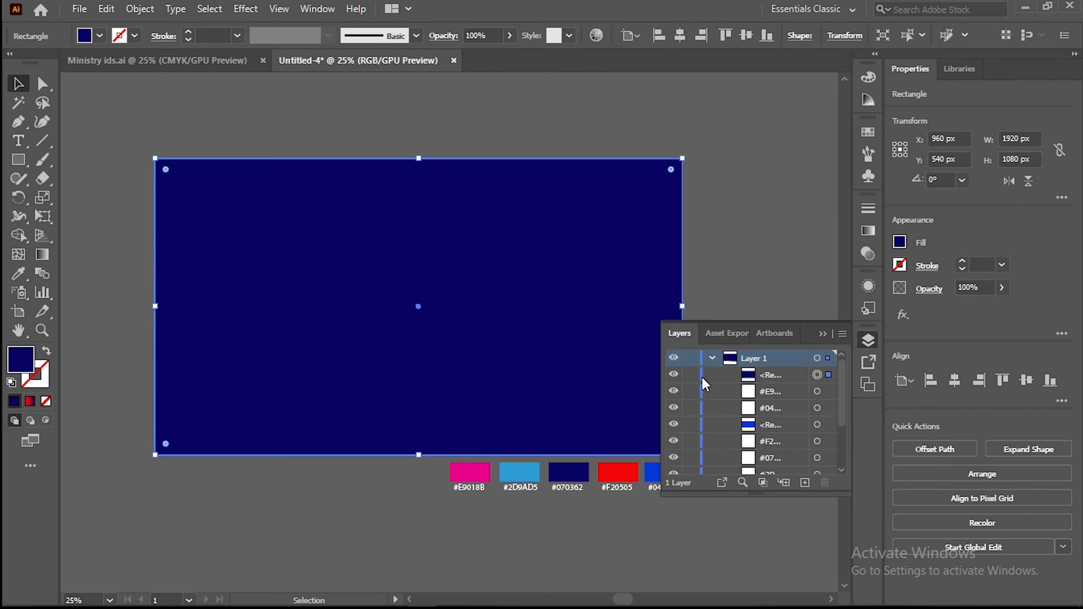
left_click(690, 379)
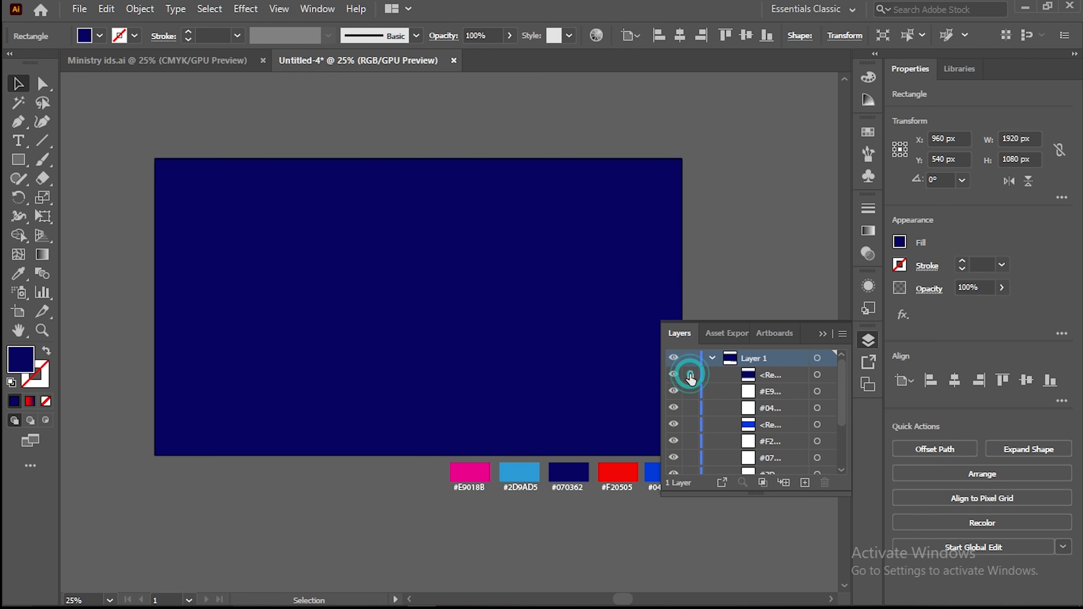
left_click(823, 334)
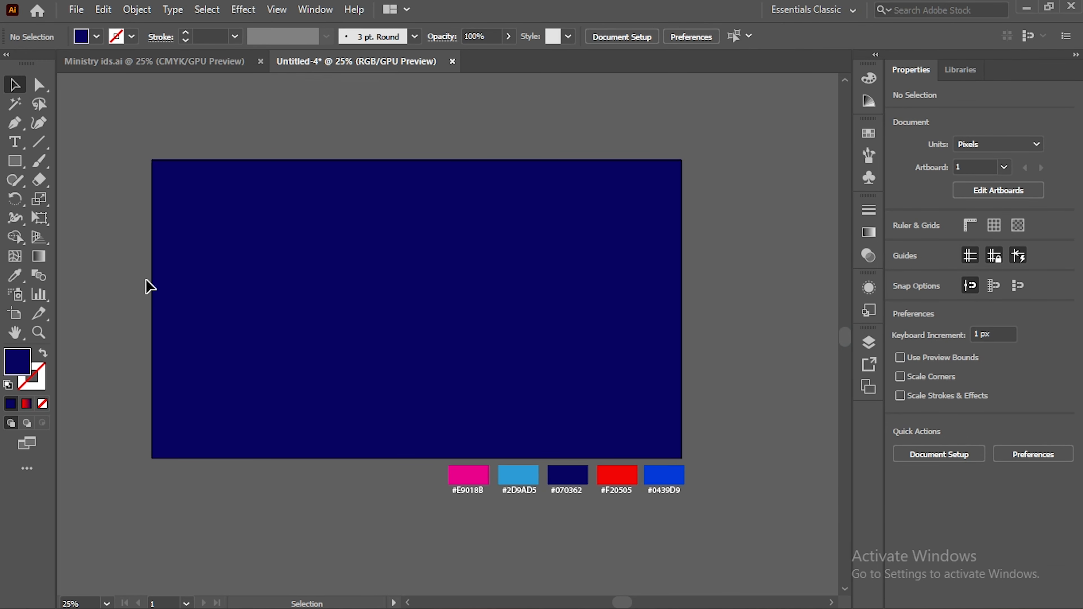
Draw a three-crested wave with the Curvature tool, extending past both sides of the artboard, about 2166 by 628 px
left_click(45, 125)
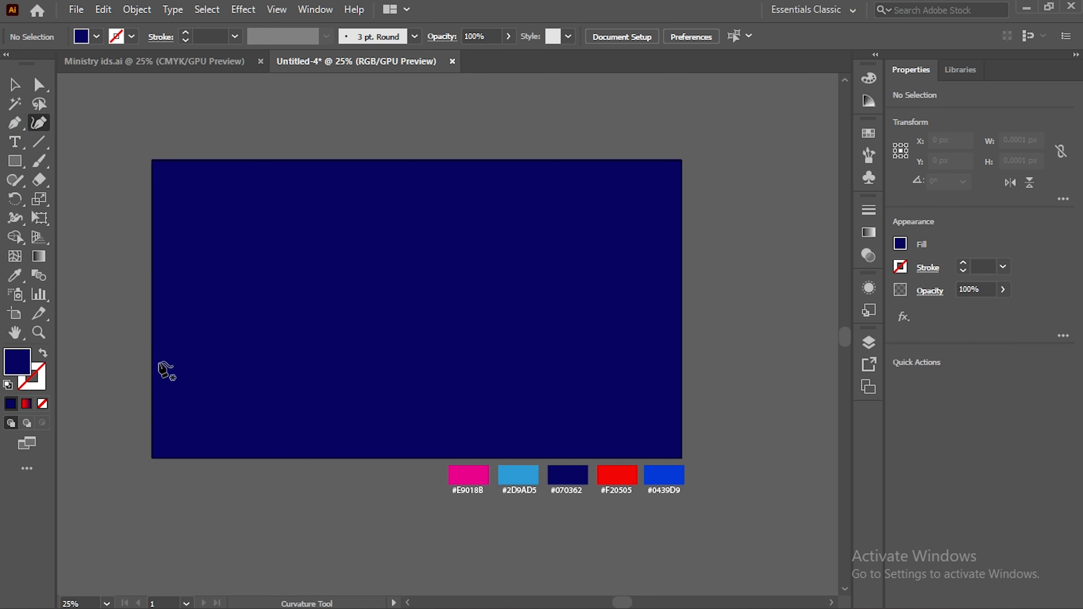
left_click(135, 382)
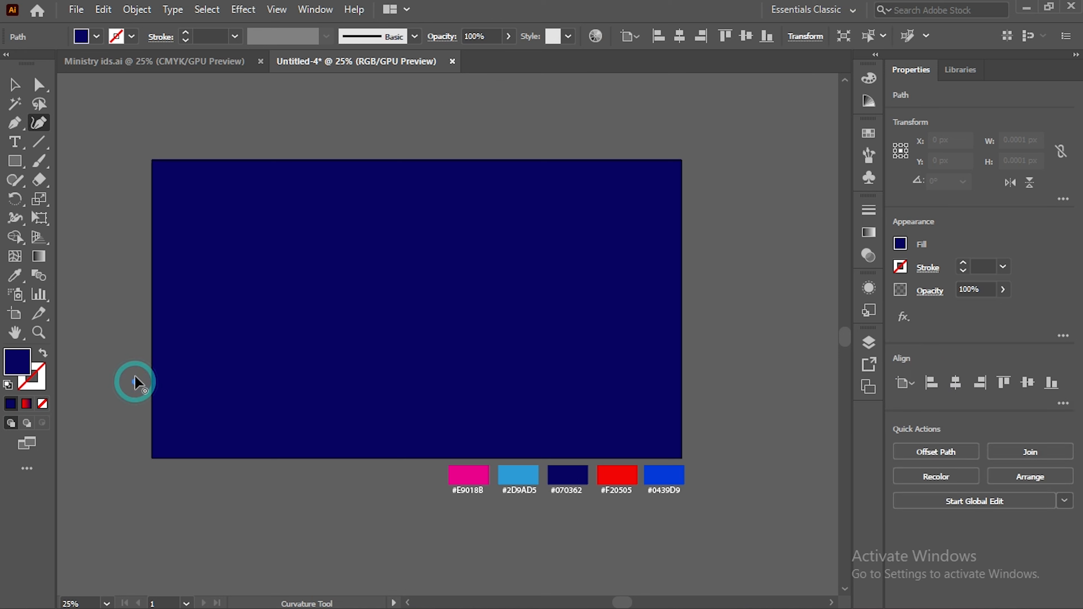
left_click(228, 235)
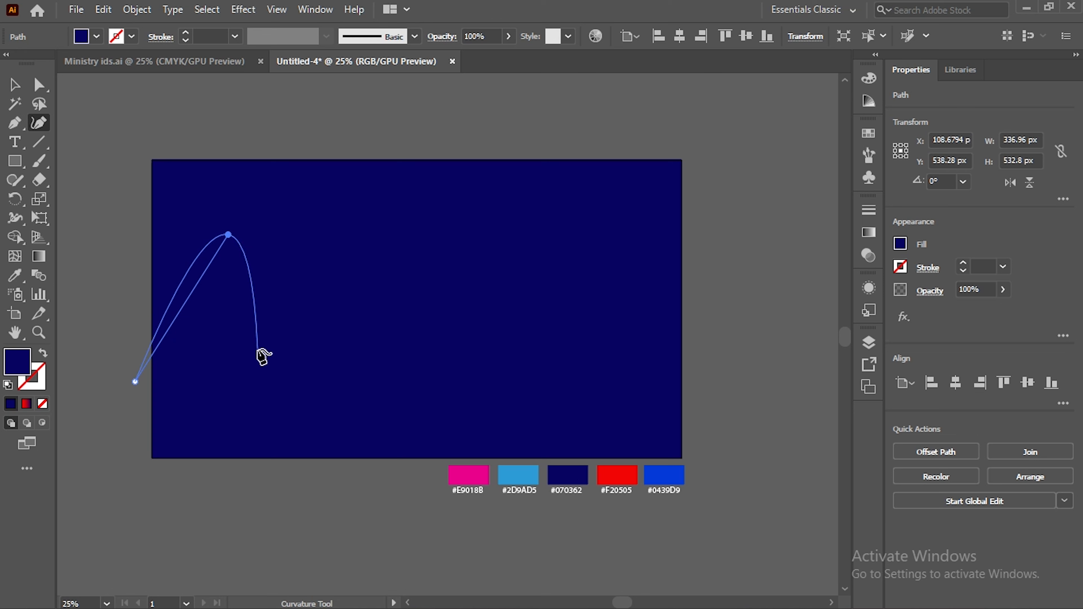
left_click(316, 396)
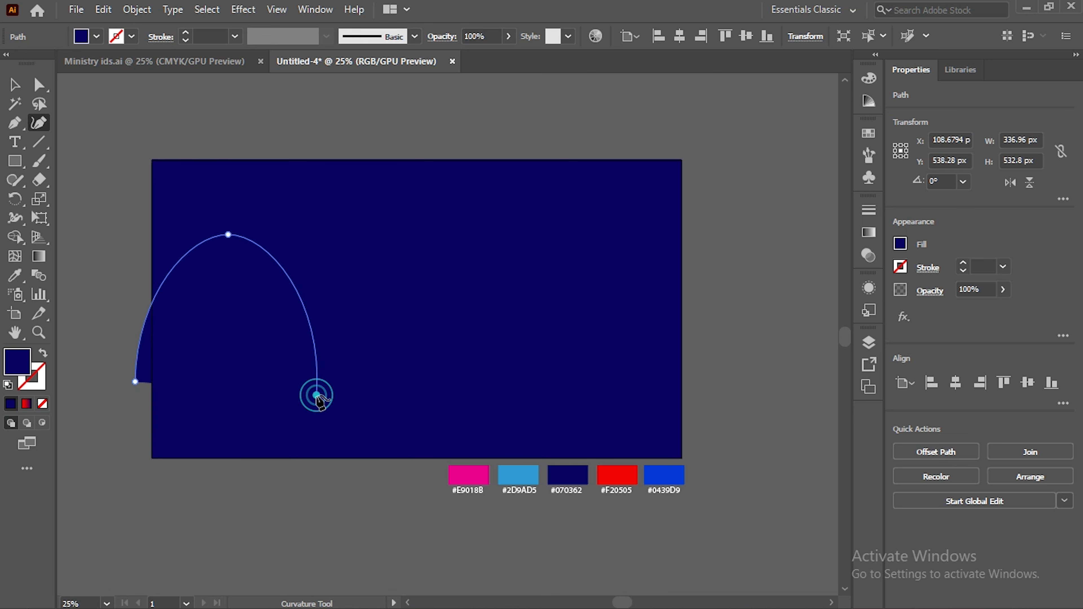
left_click(449, 306)
left_click(532, 395)
left_click(632, 326)
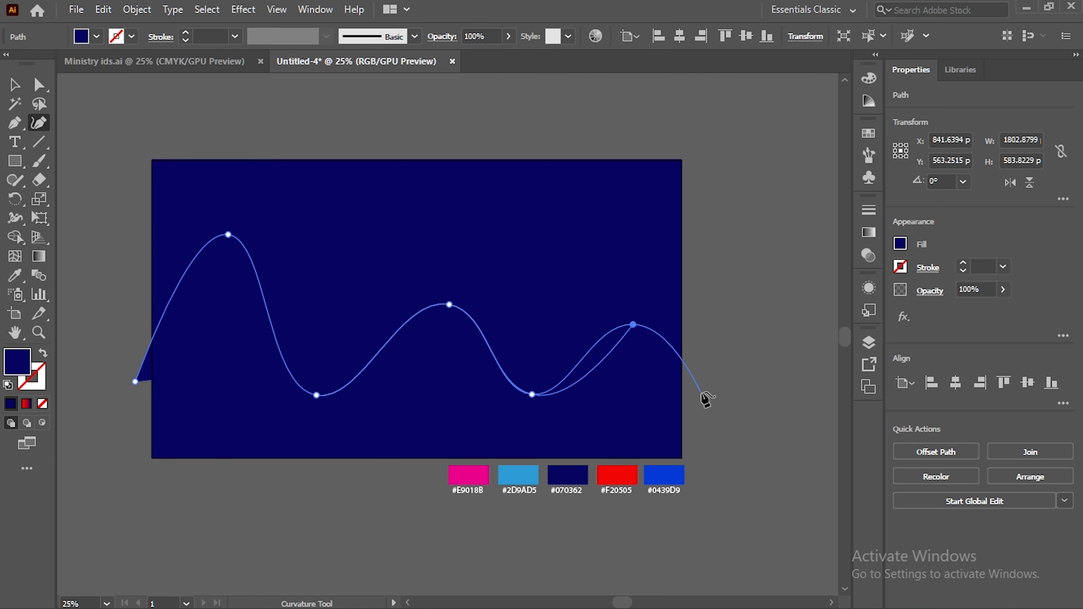
left_click(734, 408)
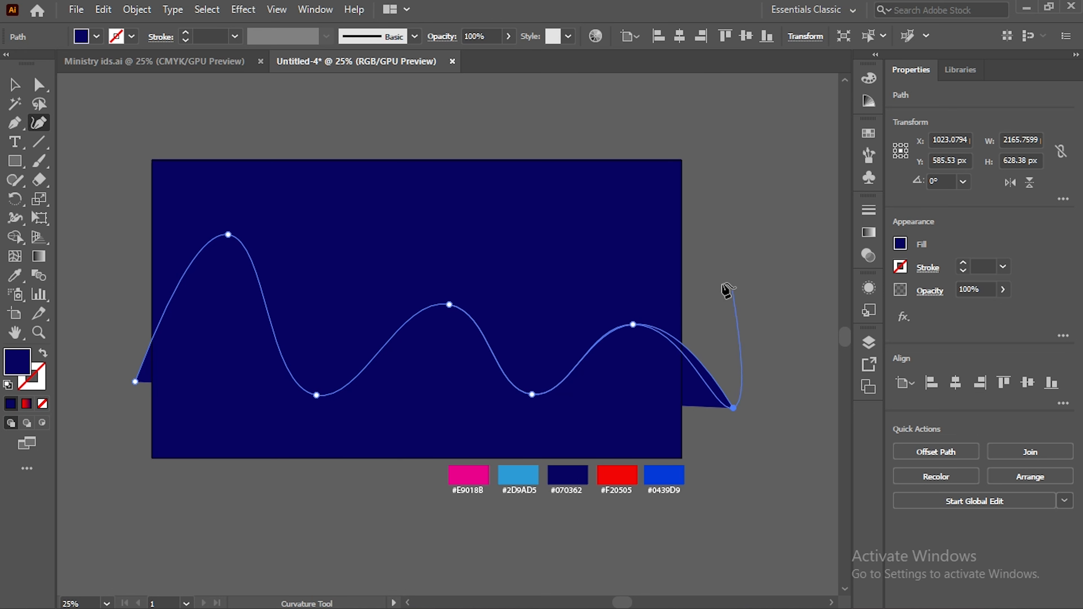
left_click(16, 88)
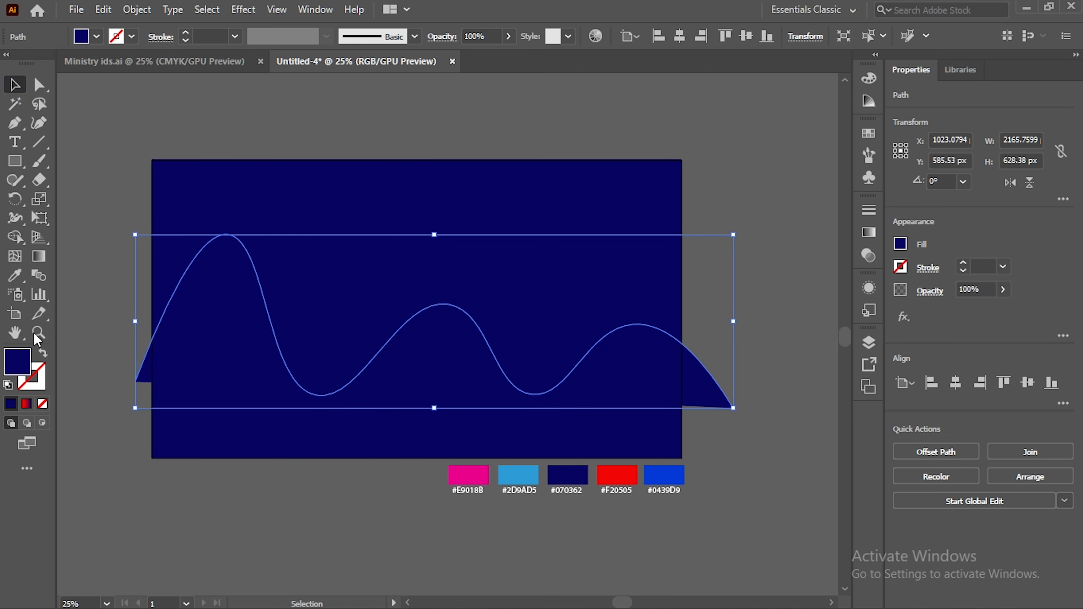
Give the wave no fill and a 2 pt #F20505 red stroke, and shift it slightly left and down
left_click(43, 356)
left_click(15, 275)
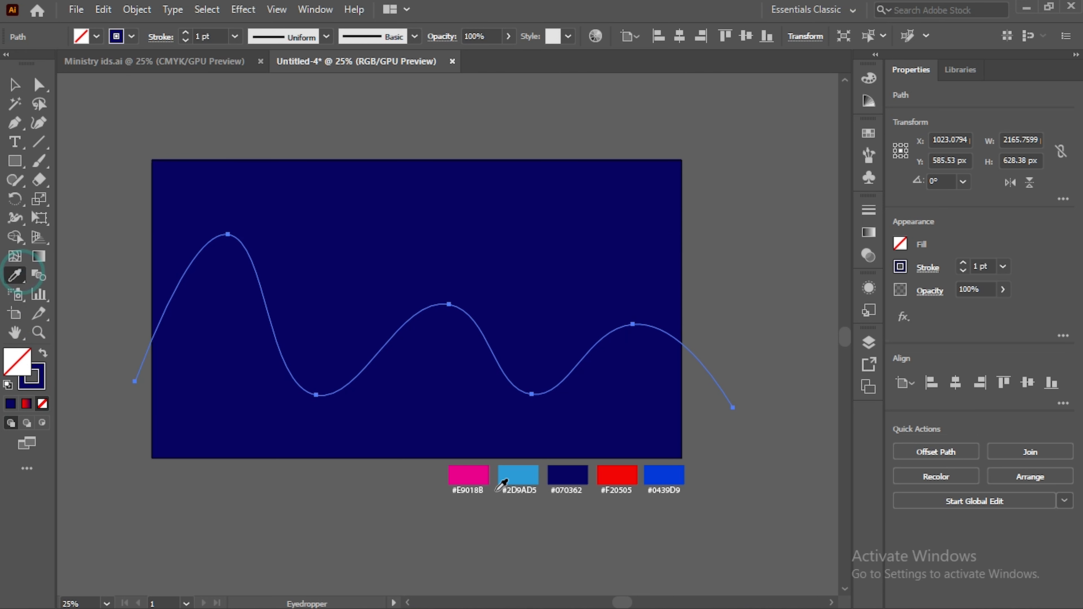
left_click(38, 376)
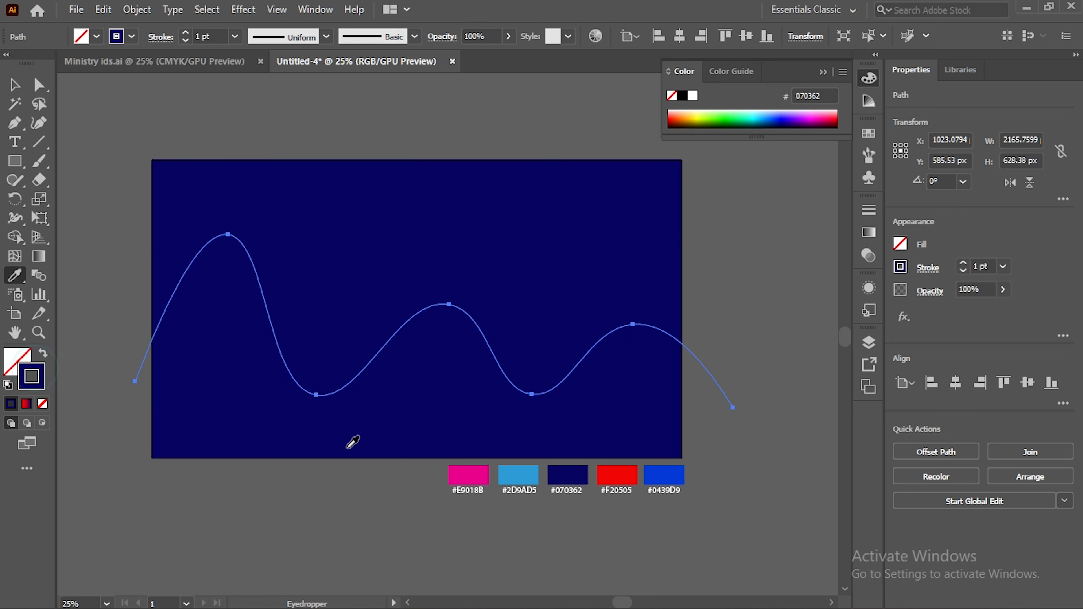
left_click(616, 473)
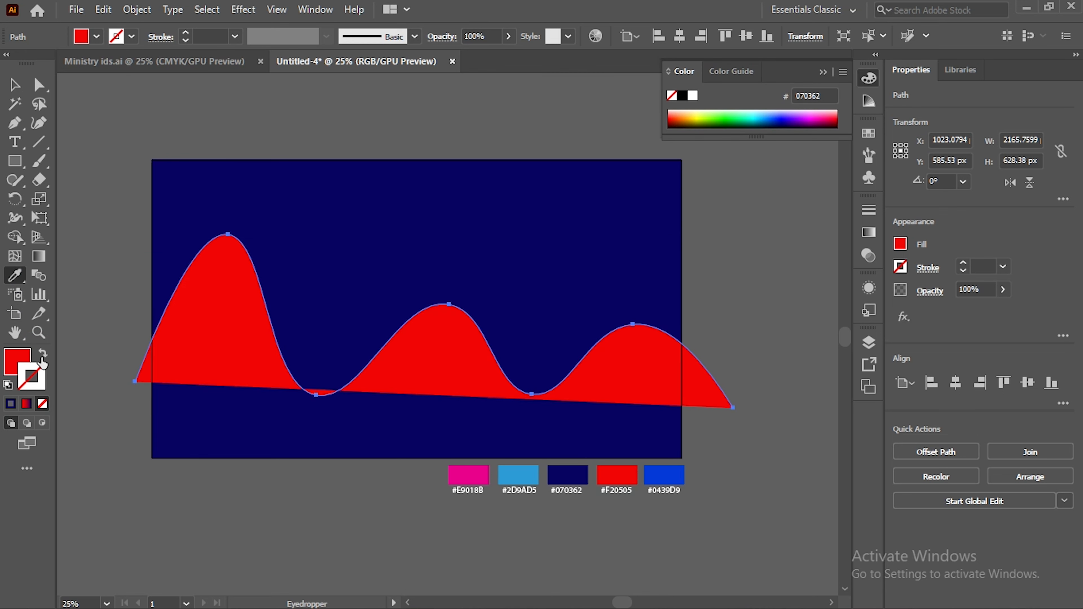
left_click(43, 356)
left_click(187, 33)
left_click(22, 88)
left_click(485, 142)
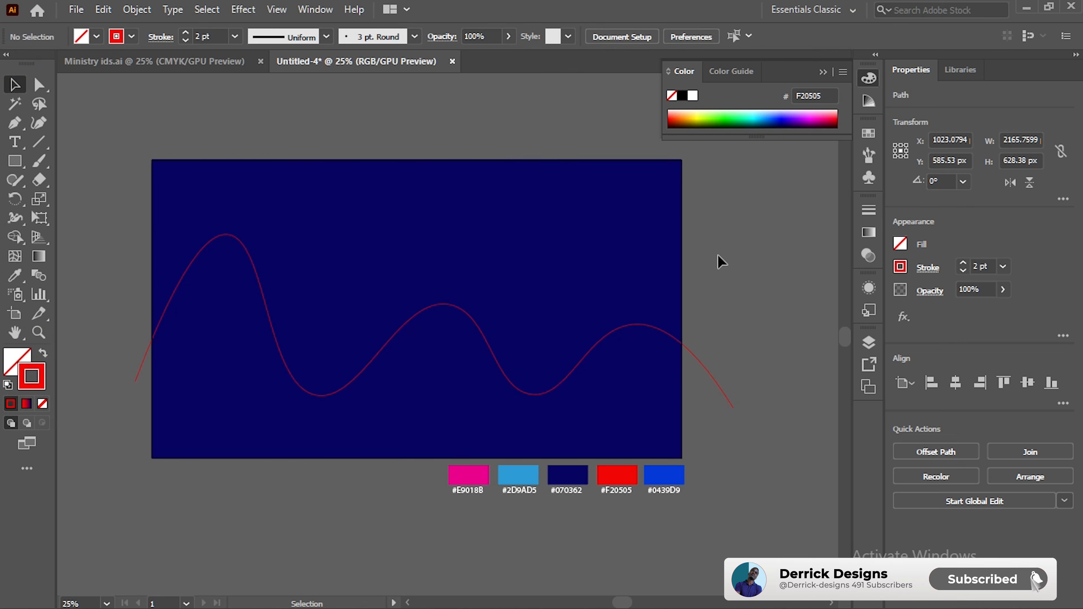
left_click_drag(574, 375, 557, 382)
left_click(749, 217)
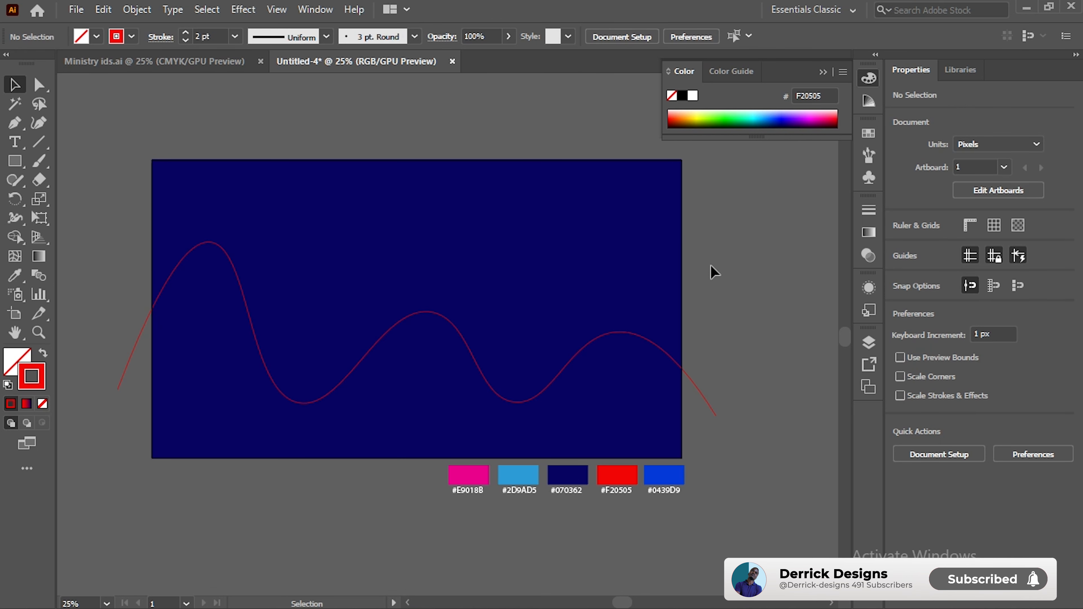
Start a second Curvature path outside the artboard's left edge, at about X -83 px, Y 923 px
left_click(38, 123)
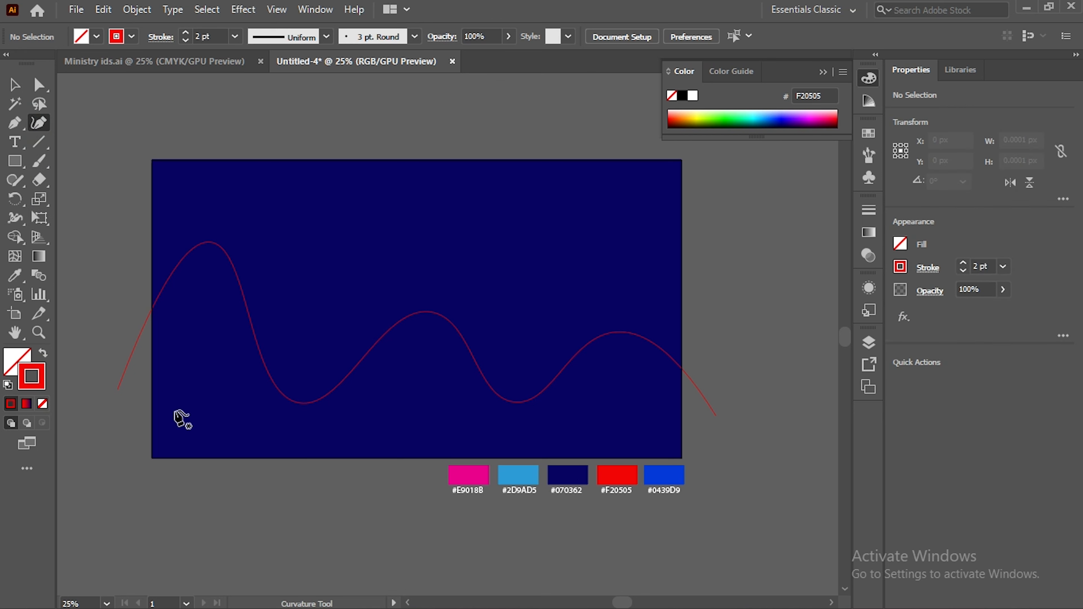
left_click(129, 414)
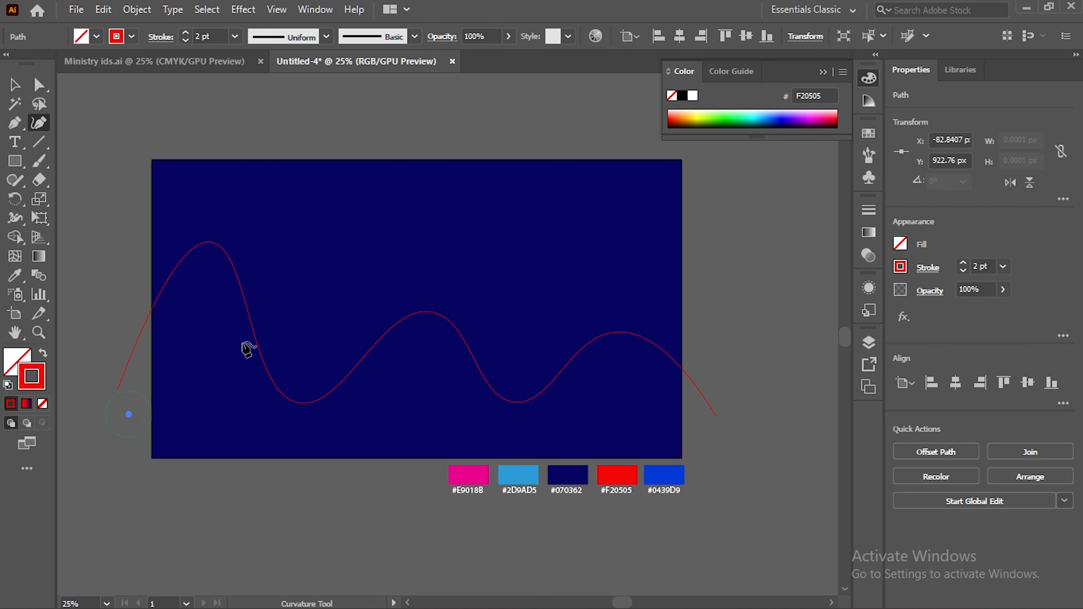
left_click(294, 284)
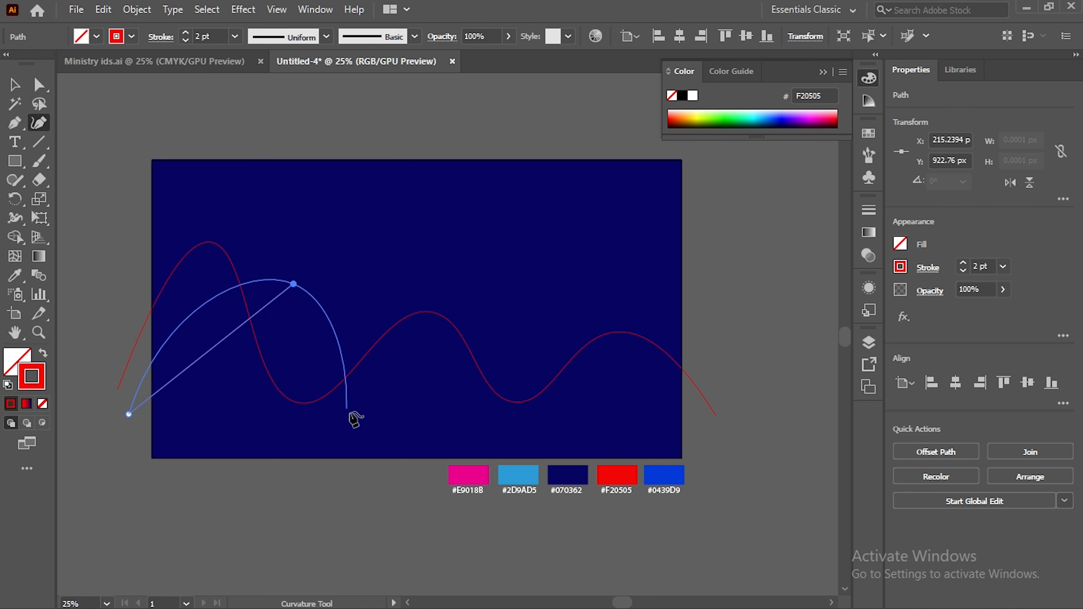
left_click(356, 435)
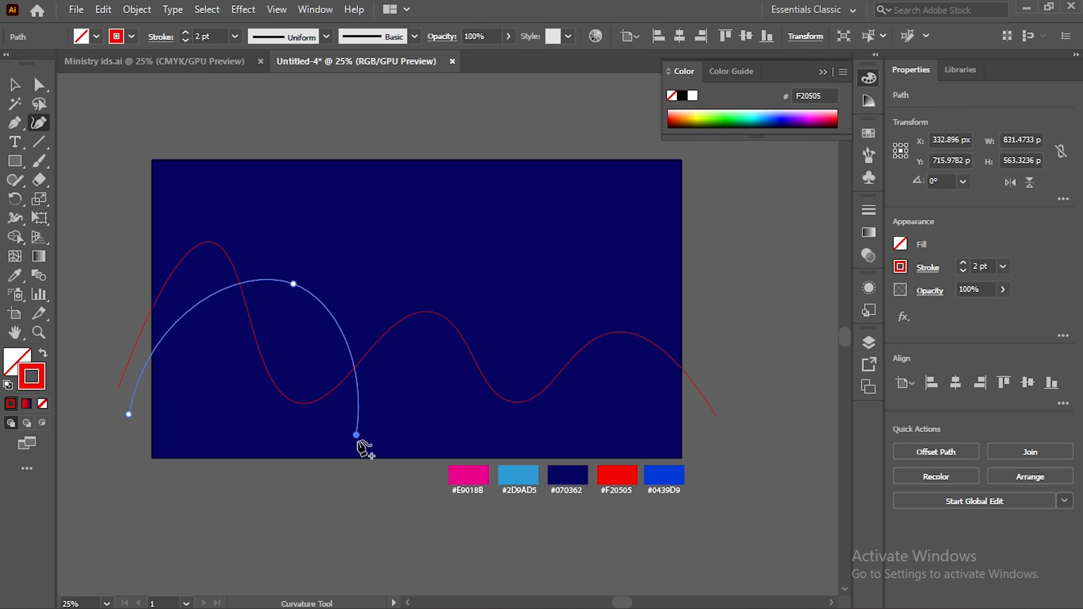
key("ctrl+z")
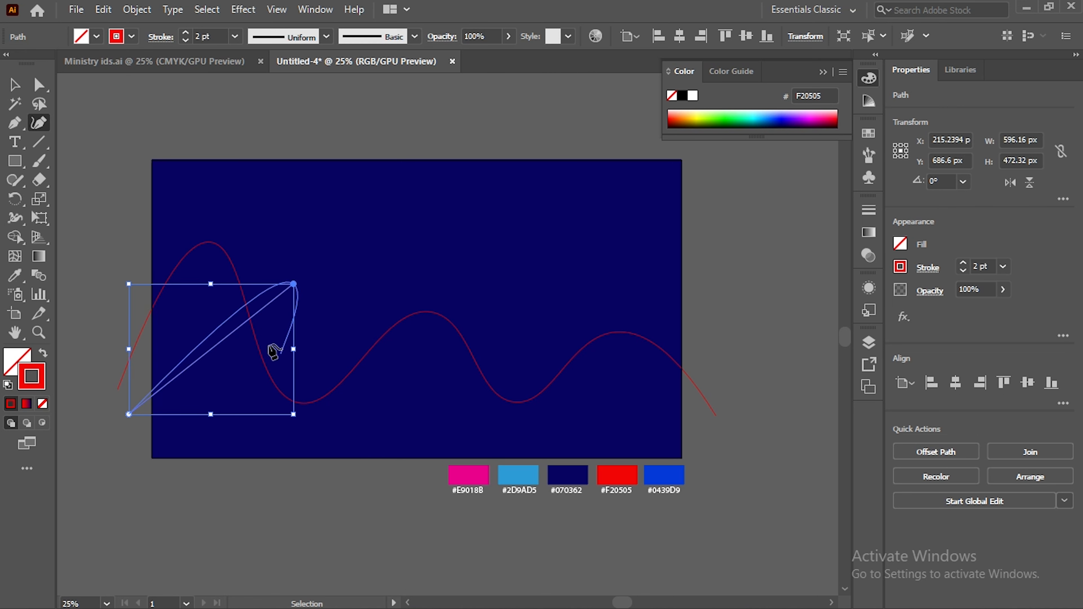
key("ctrl+z")
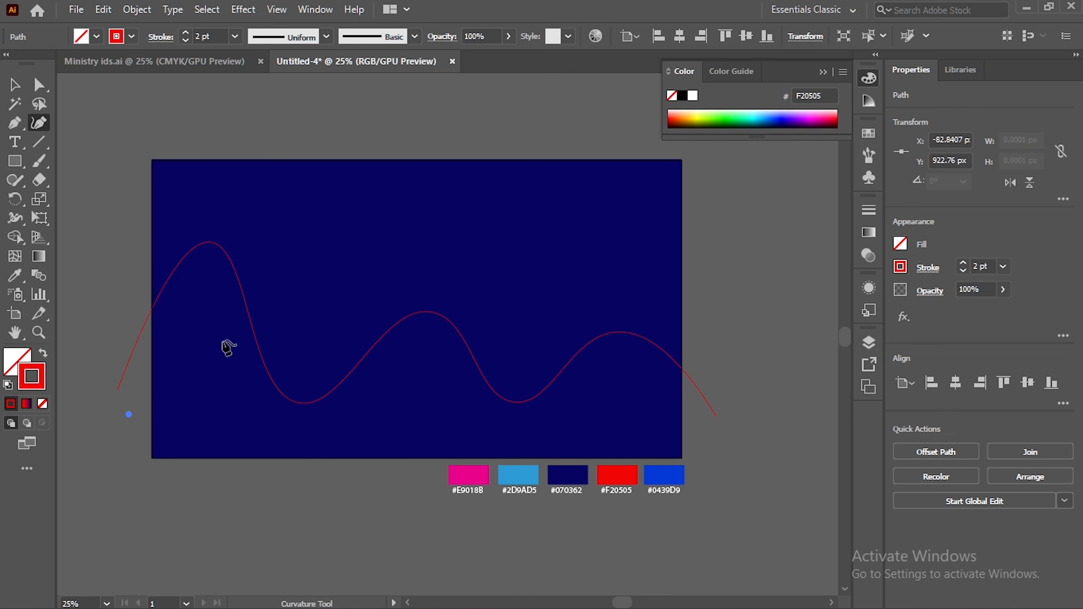
Finish the second Curvature path as a three-crested wave extending past the artboard's right edge, about 2094 by 707 px
left_click(257, 220)
left_click(317, 365)
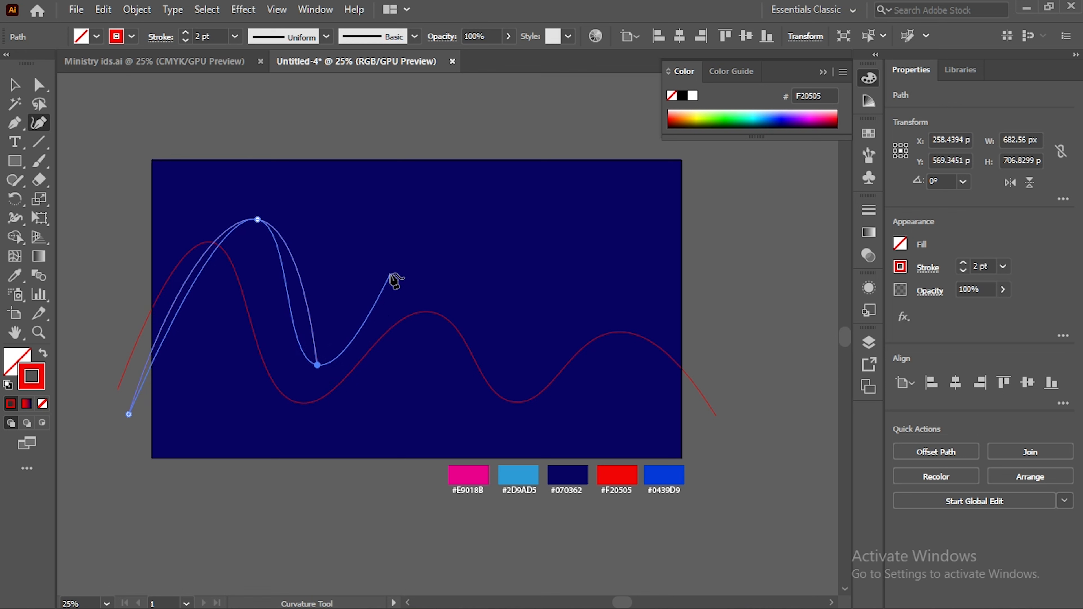
left_click(426, 268)
left_click(482, 412)
left_click(575, 329)
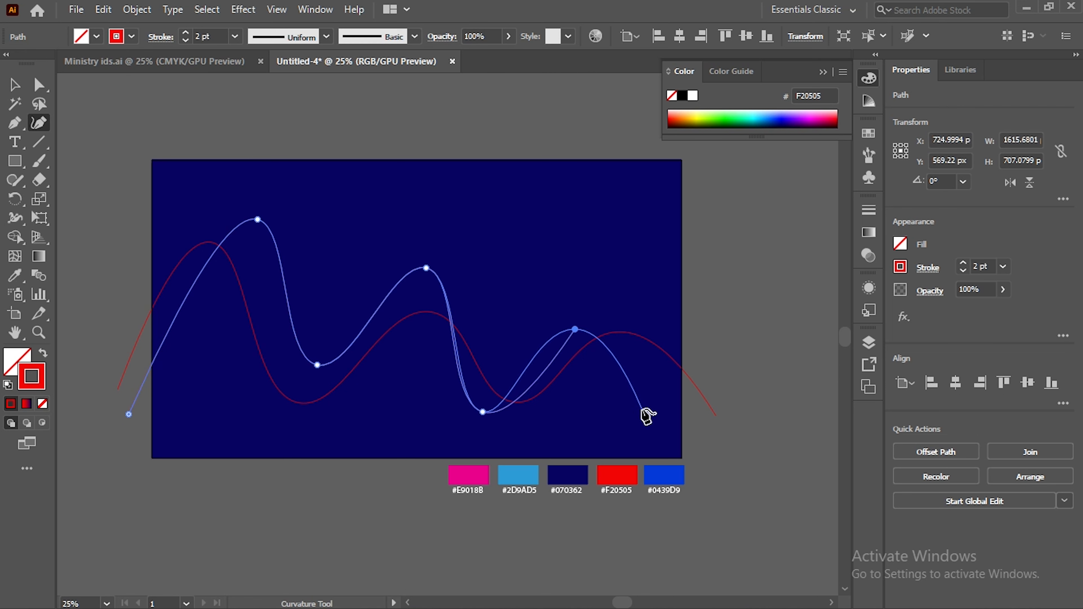
left_click(706, 341)
key("v")
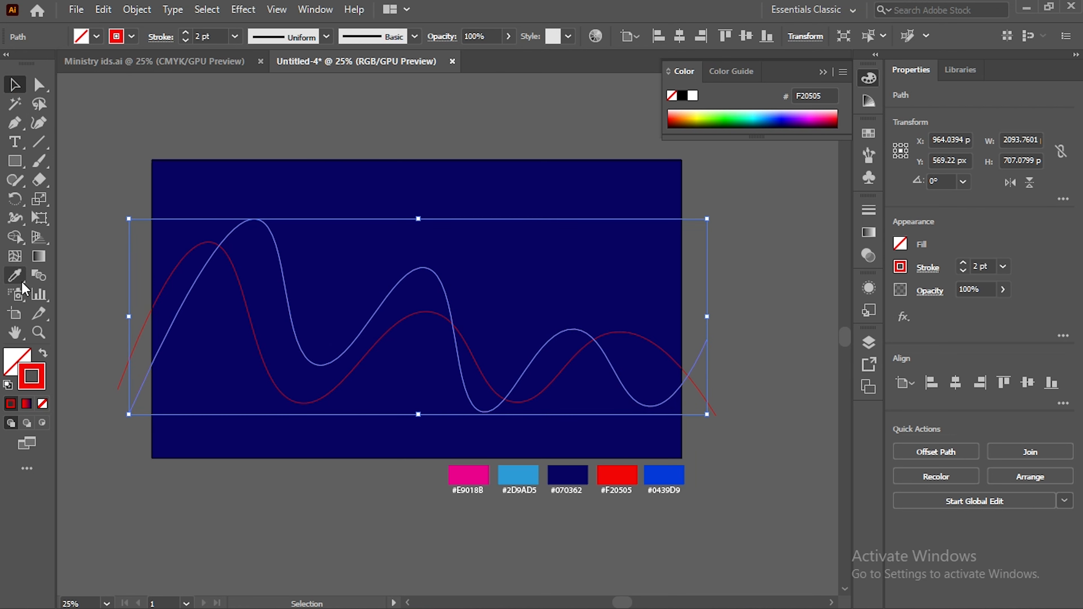
Adjust the second wave's first two crests and two troughs by slightly shifting their anchor points with Direct Selection
left_click(39, 85)
left_click_drag(256, 220, 248, 221)
left_click_drag(318, 365, 324, 365)
left_click_drag(423, 270, 432, 273)
left_click_drag(483, 413, 488, 413)
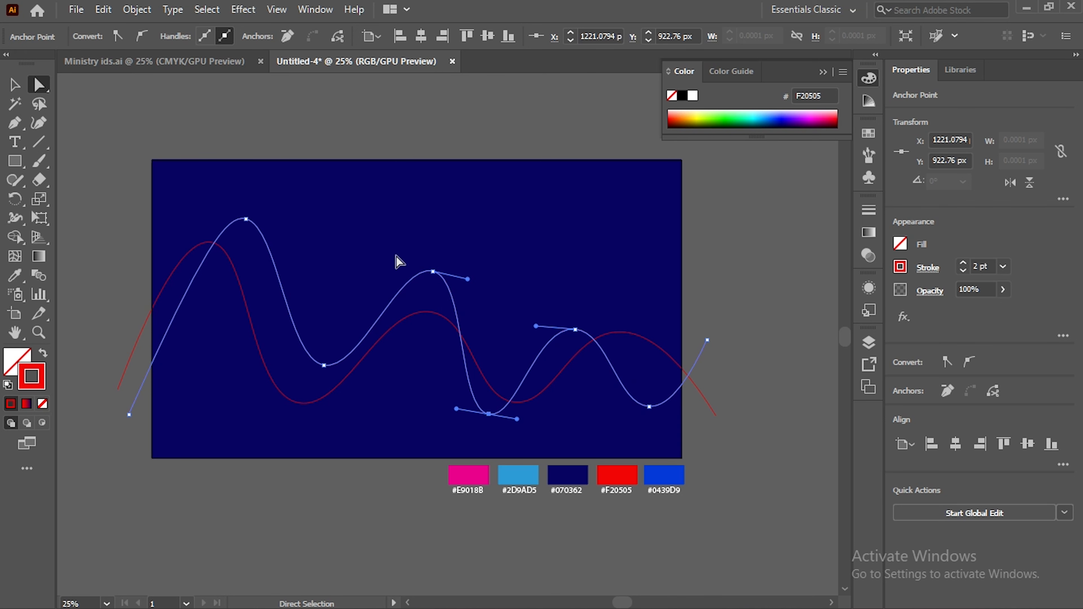
Give the second wave no fill and a 2 pt #0439D9 blue stroke sampled from the palette
key("v")
key("i")
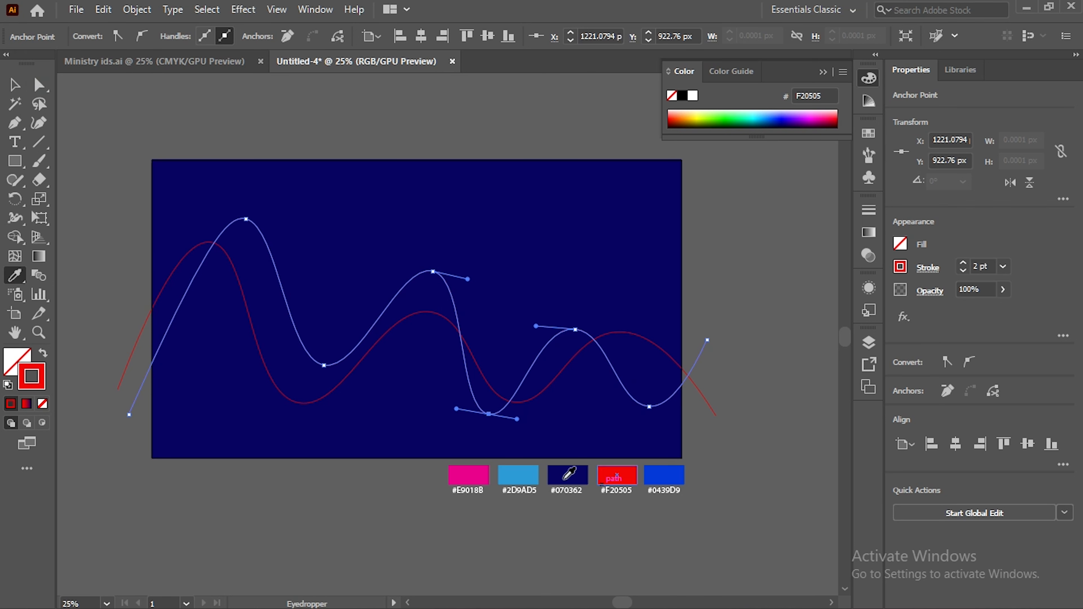
left_click(673, 475)
left_click(43, 352)
left_click(19, 85)
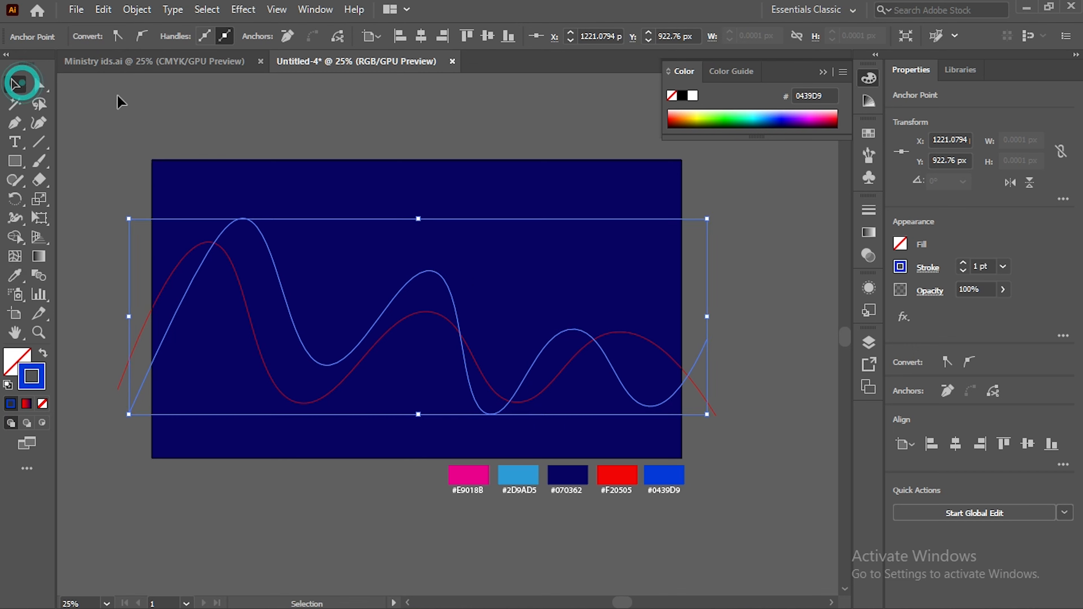
left_click(235, 217)
left_click(241, 219)
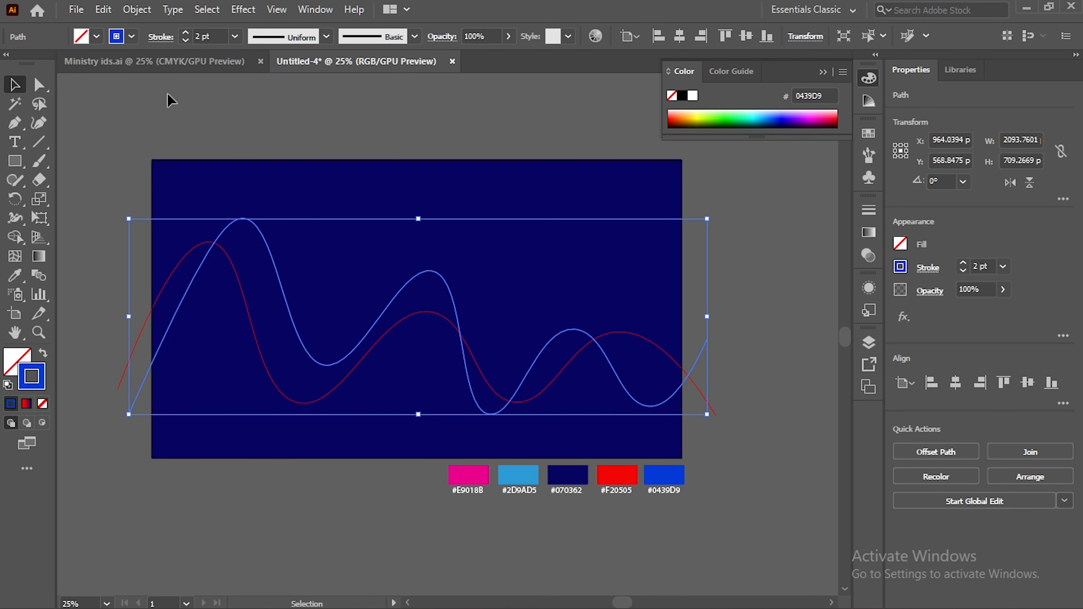
left_click(203, 112)
Draw a third Curvature wave with two crests, starting inside the artboard's lower left and ending past its right edge
key("shift+grave")
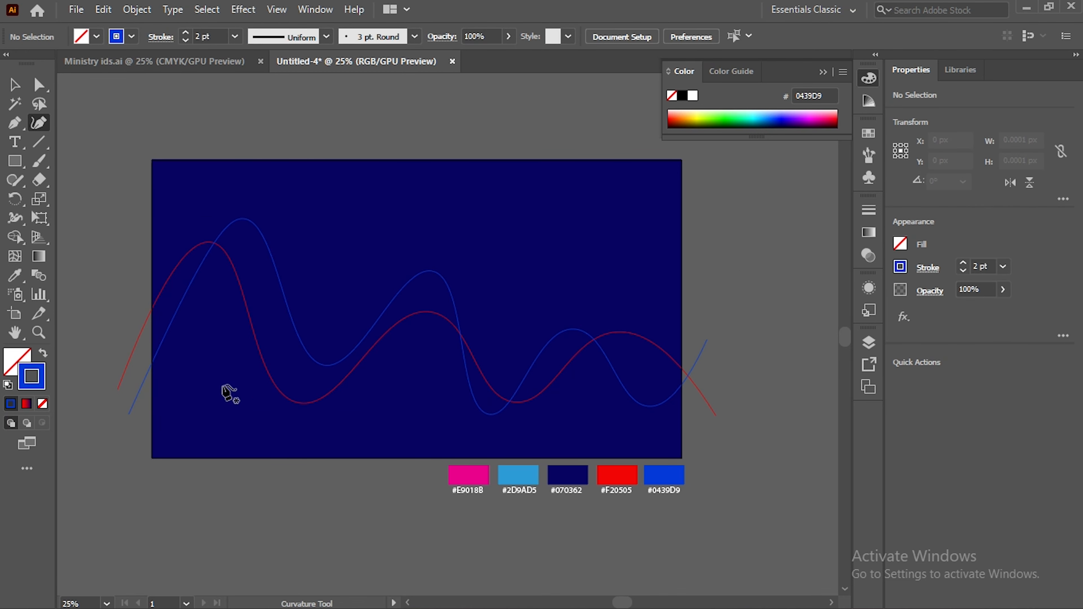
left_click(187, 401)
left_click(277, 233)
left_click(372, 432)
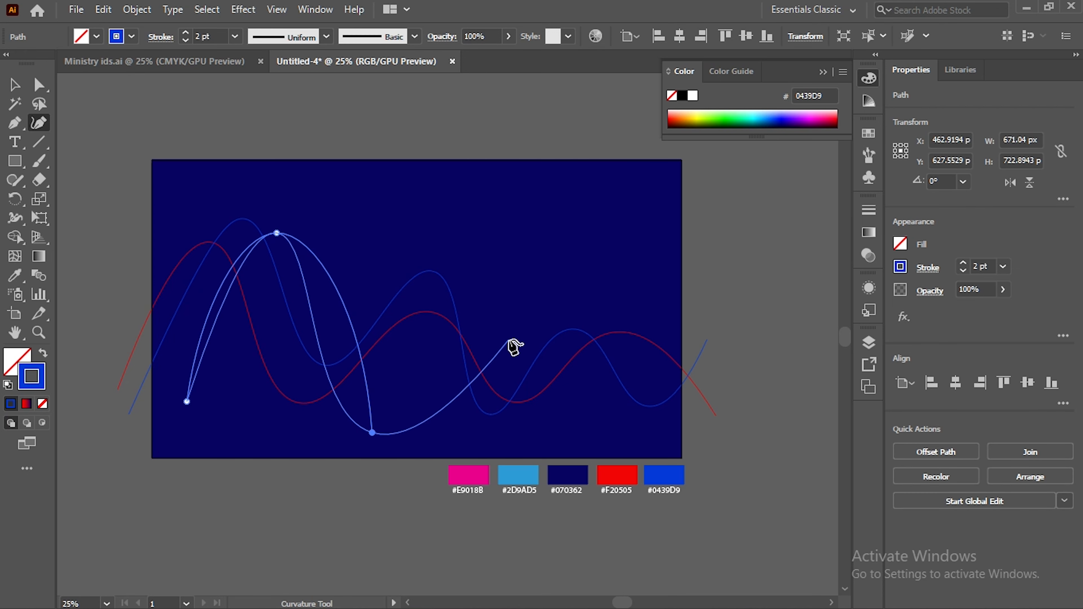
left_click(525, 337)
left_click(646, 442)
left_click(728, 372)
Give the third wave no fill and a 2 pt #F20505 red stroke sampled from the palette
key("v")
left_click(15, 275)
left_click(623, 473)
left_click(43, 353)
key("v")
left_click(689, 263)
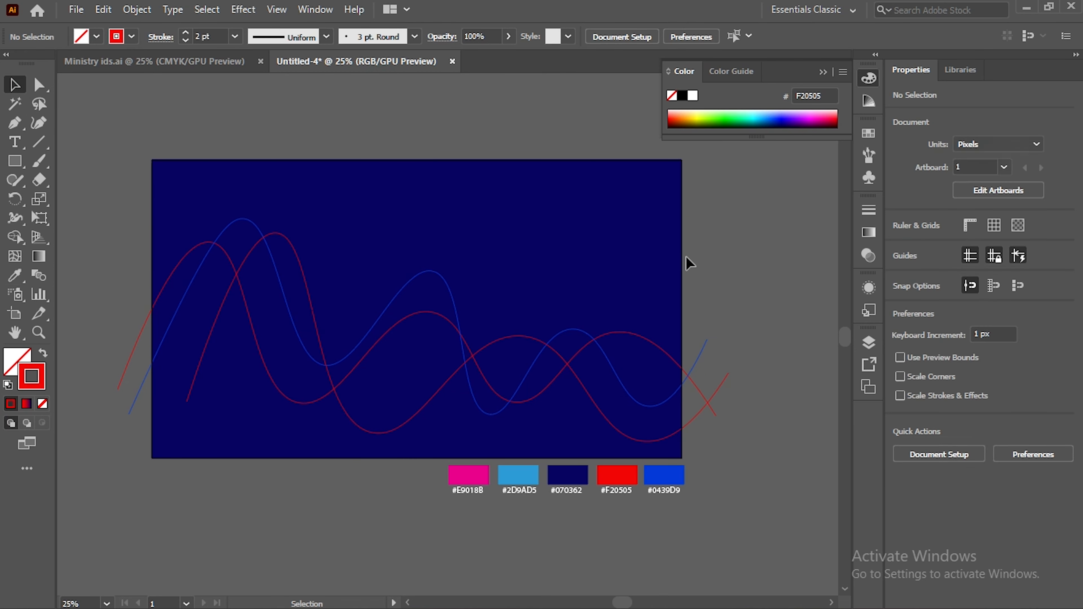
Align the right edges of all three waves, enlarge them together toward the left, and shift them slightly left
left_click_drag(561, 230, 371, 406)
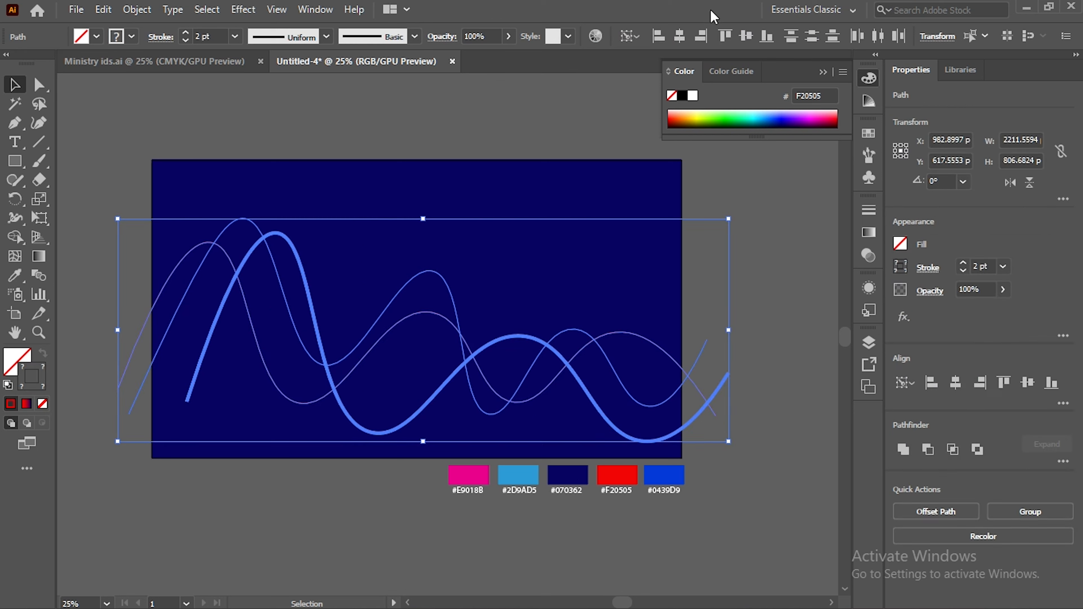
left_click(701, 36)
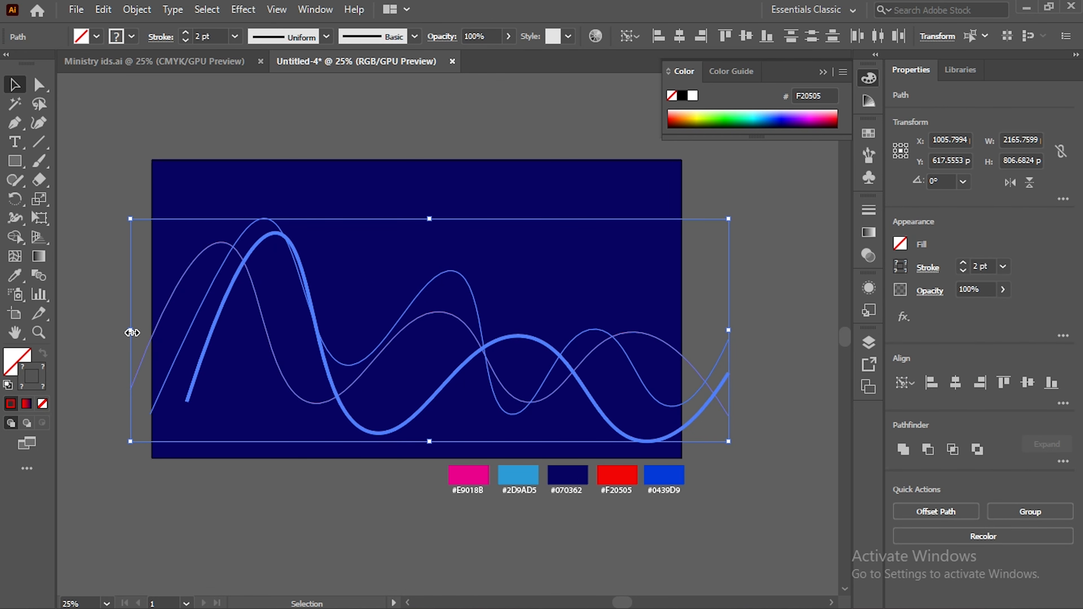
left_click_drag(132, 332, 104, 332)
left_click_drag(303, 349, 284, 349)
left_click(758, 254)
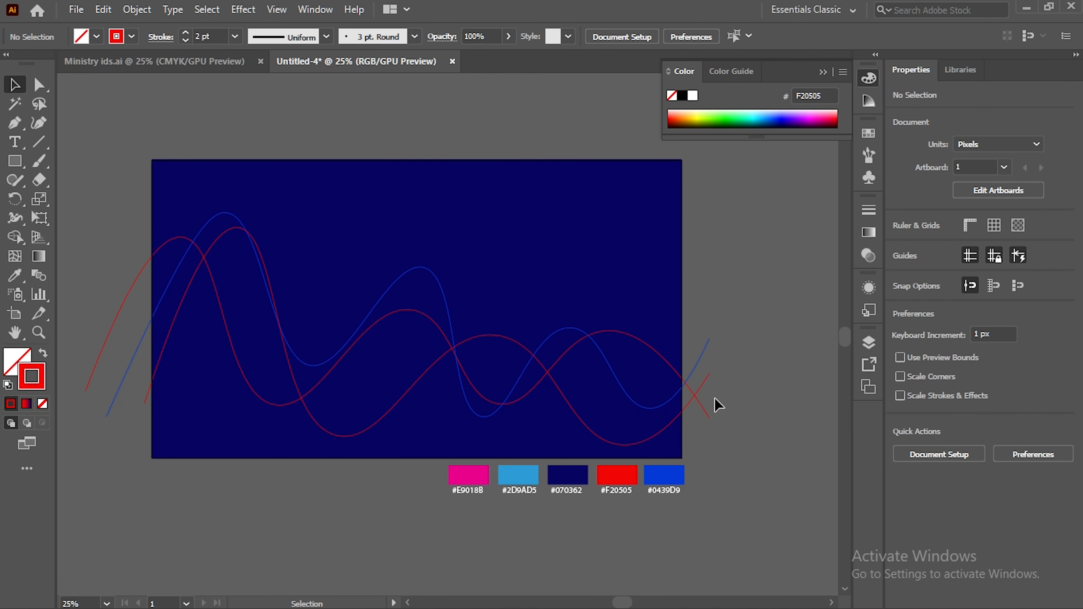
Move the third wave right and down, enlarge it to about 2107 by 811 px, and shift the blue wave slightly left
left_click_drag(389, 416, 406, 420)
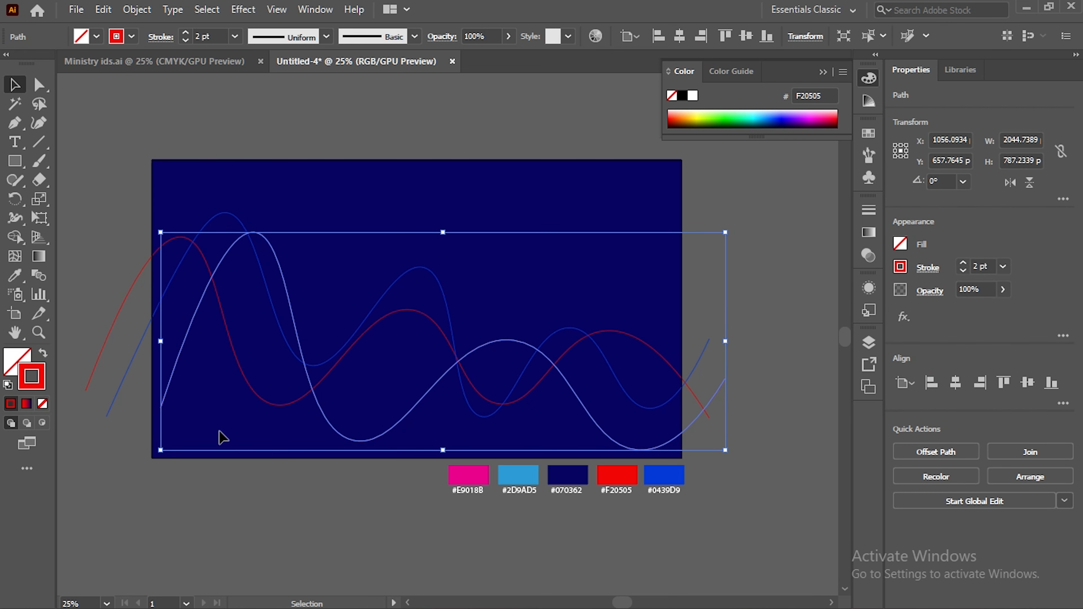
left_click_drag(164, 344, 144, 352)
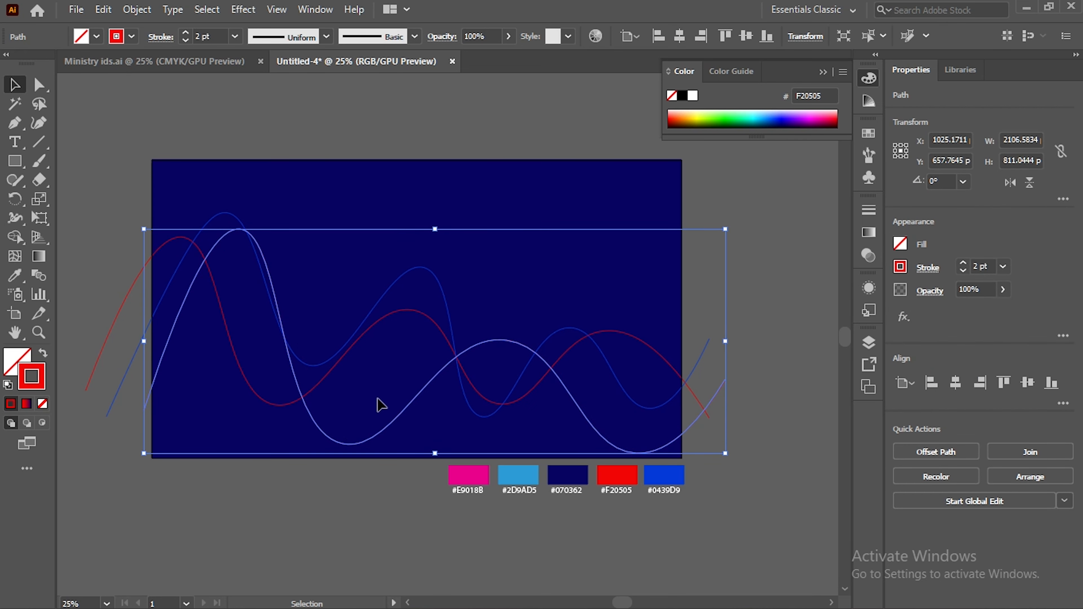
left_click_drag(240, 221, 229, 221)
left_click(743, 287)
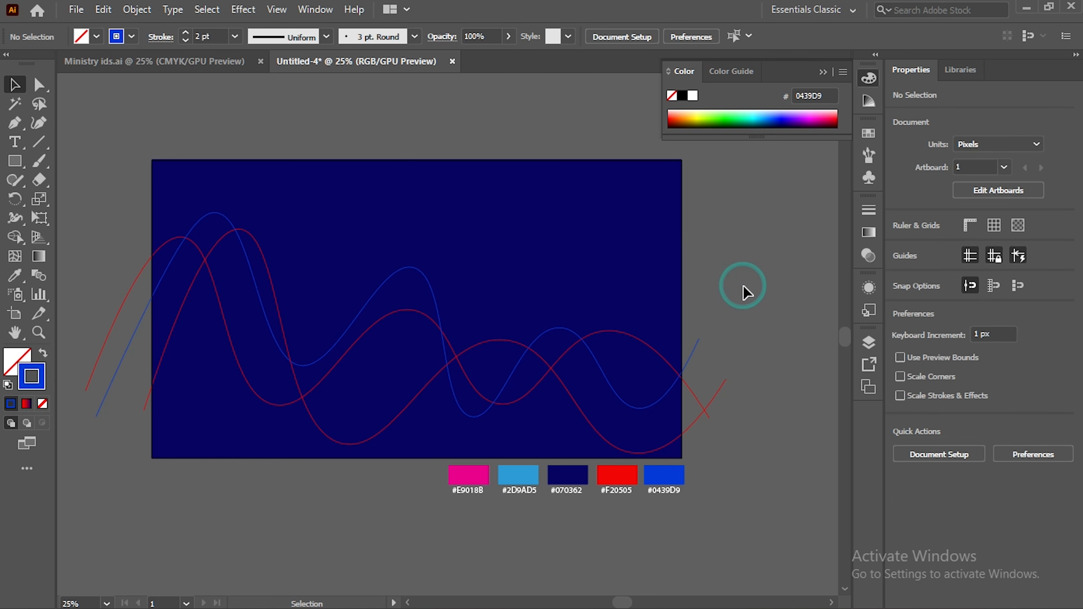
Make a blend from the three wave lines
left_click_drag(727, 259, 482, 438)
left_click(125, 11)
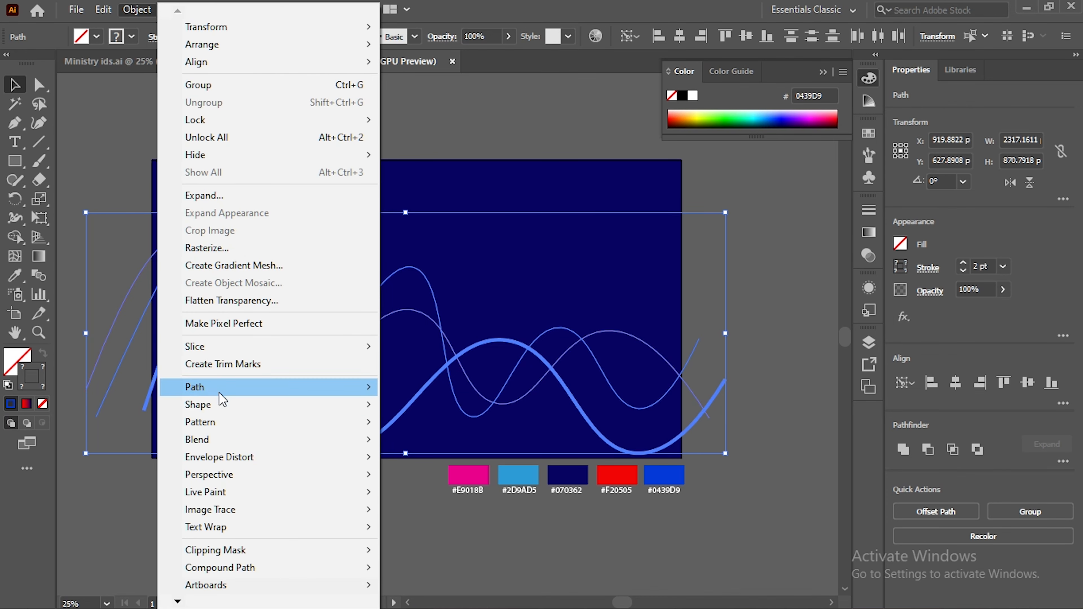
mouse_move(219, 444)
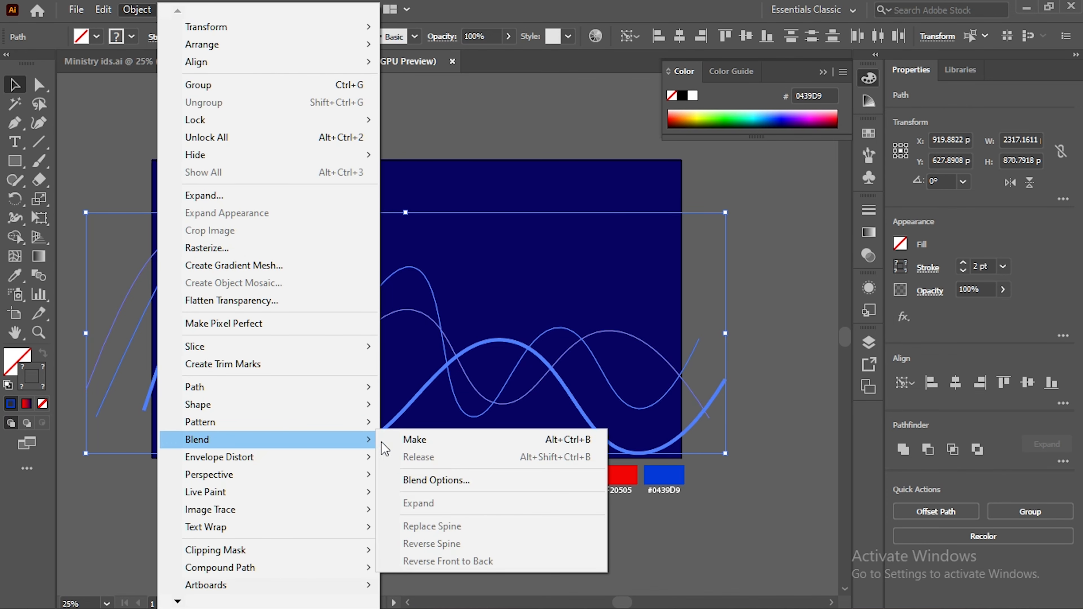
left_click(421, 442)
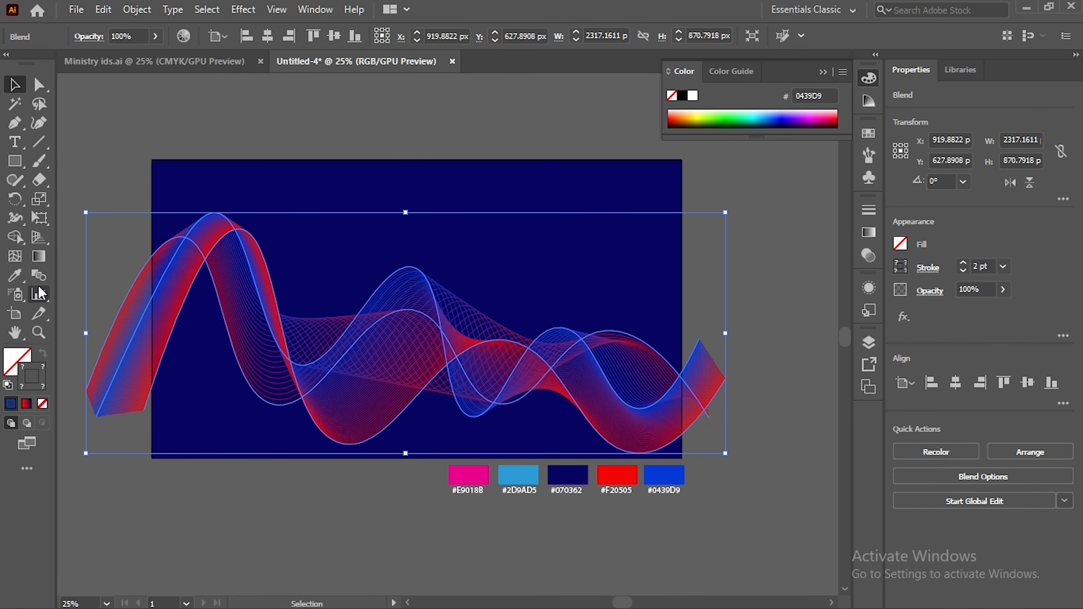
Set the blend's spacing to a specified distance of 1 px, using the preview to compare distances
double_click(39, 276)
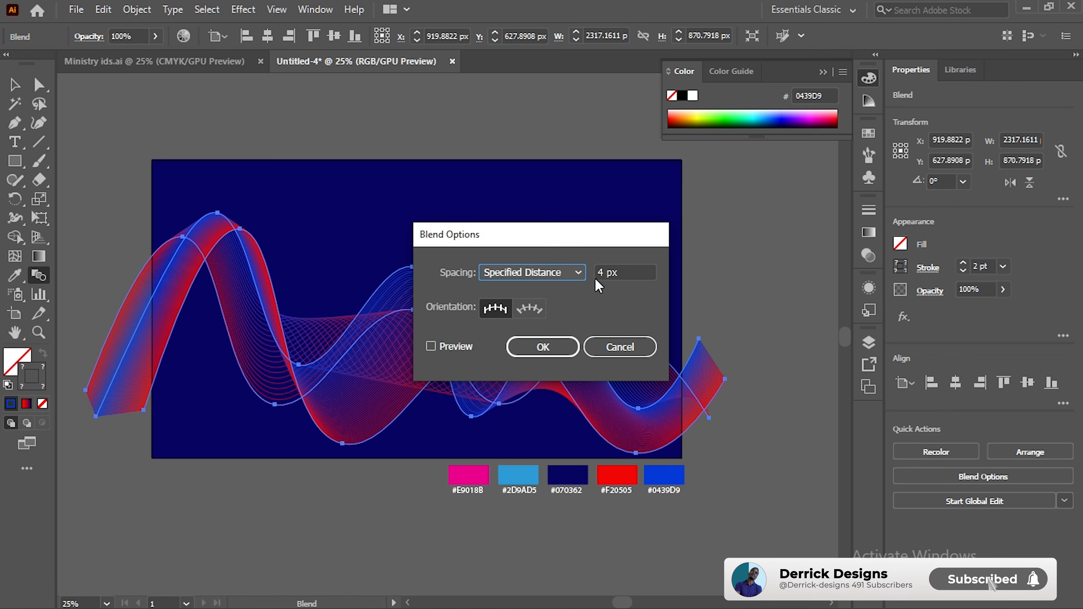
left_click(431, 346)
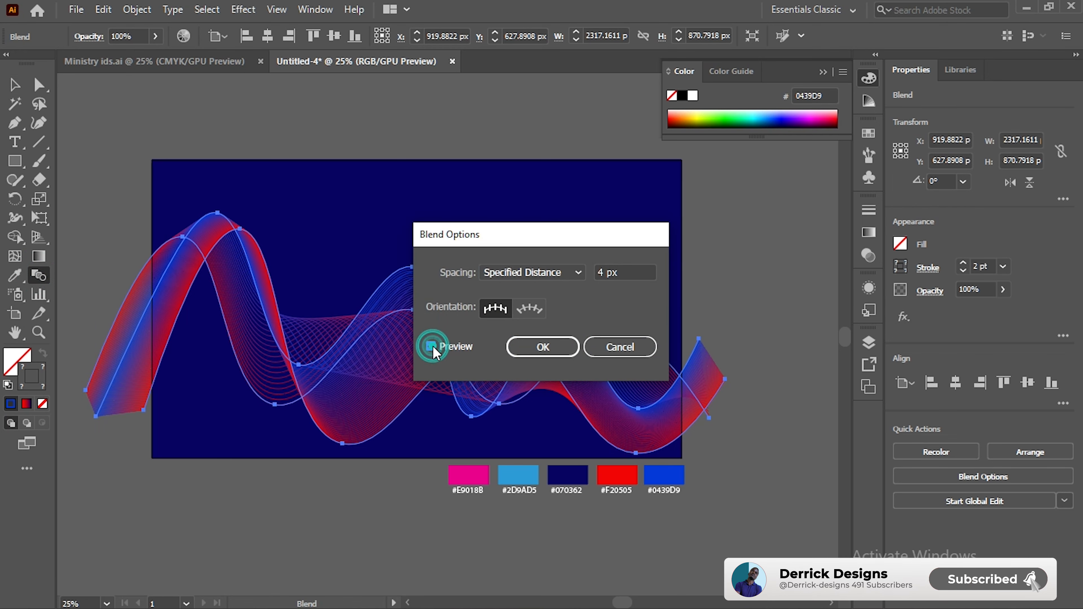
left_click(607, 272)
key("Down")
key("Down")
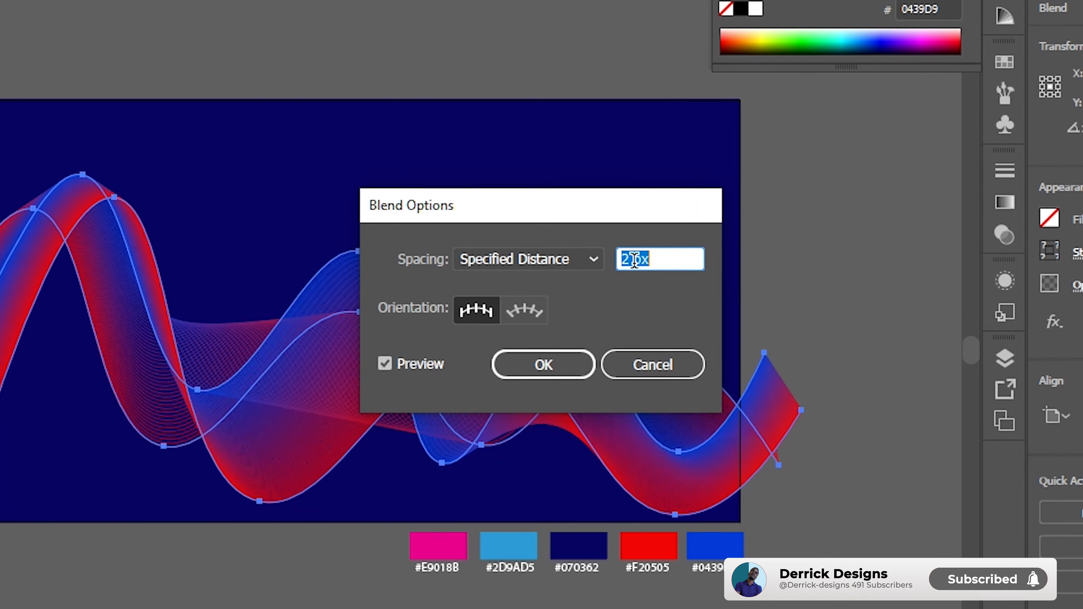
key("Down")
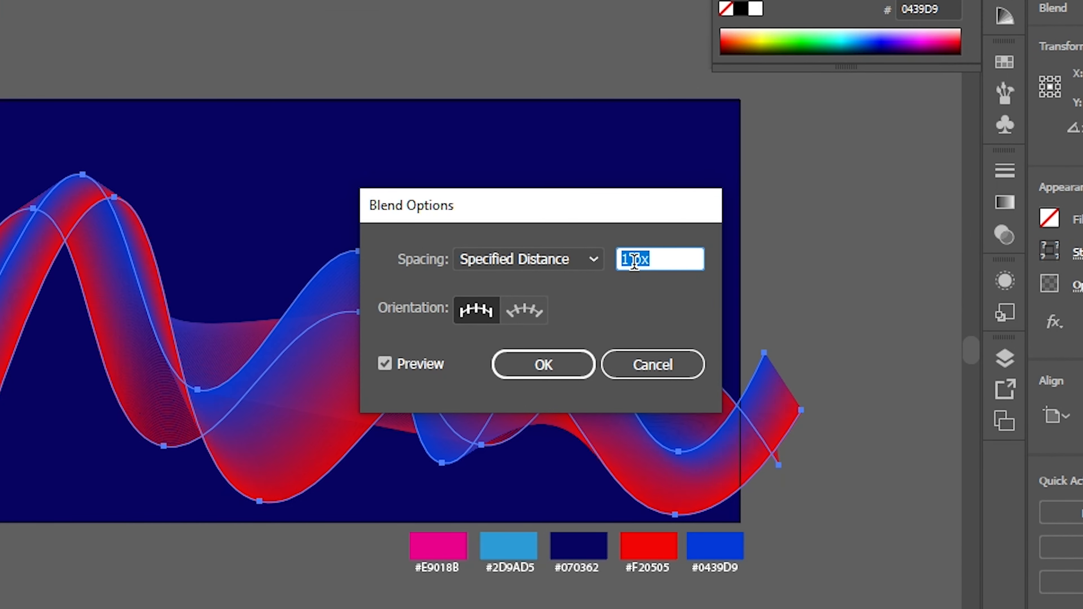
key("Up")
key("Up")
left_click_drag(631, 213, 811, 117)
left_click(815, 173)
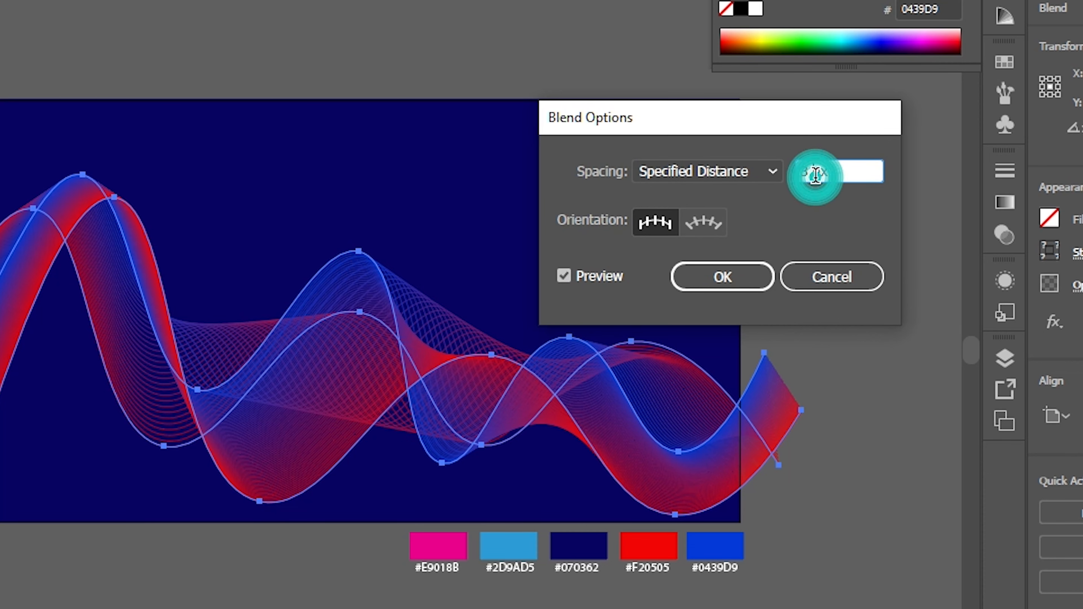
key("Down")
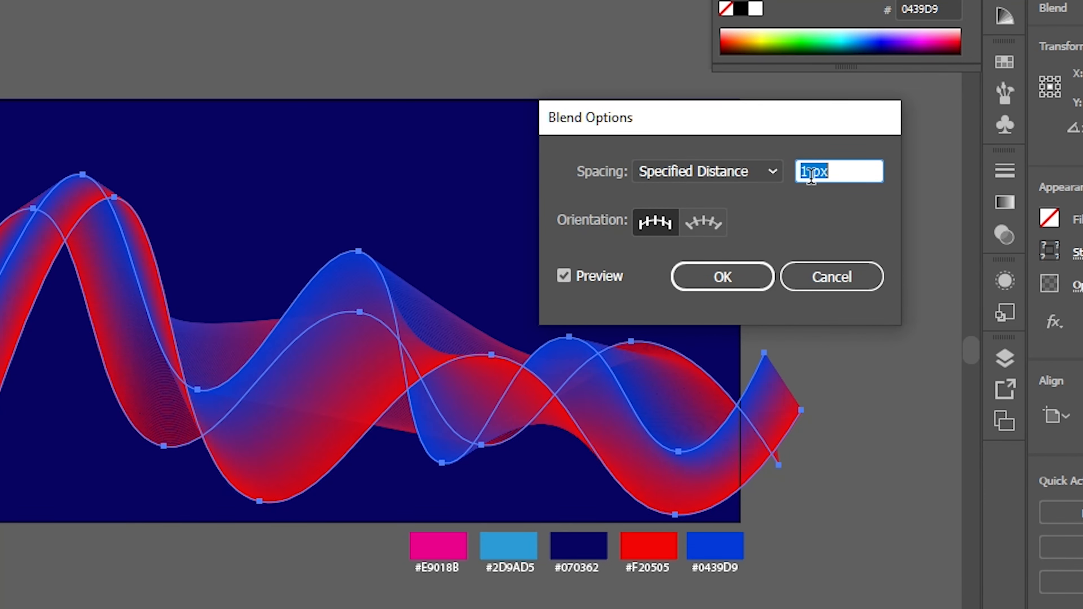
left_click(713, 278)
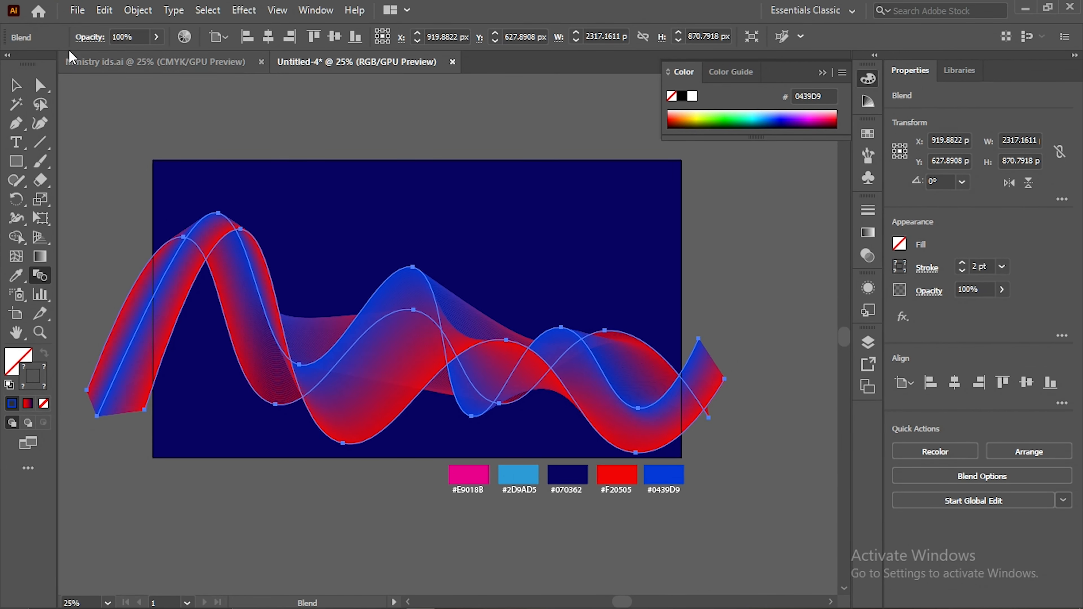
Reposition the blended wave higher and slightly to the left on the artboard
left_click(24, 85)
left_click(768, 271)
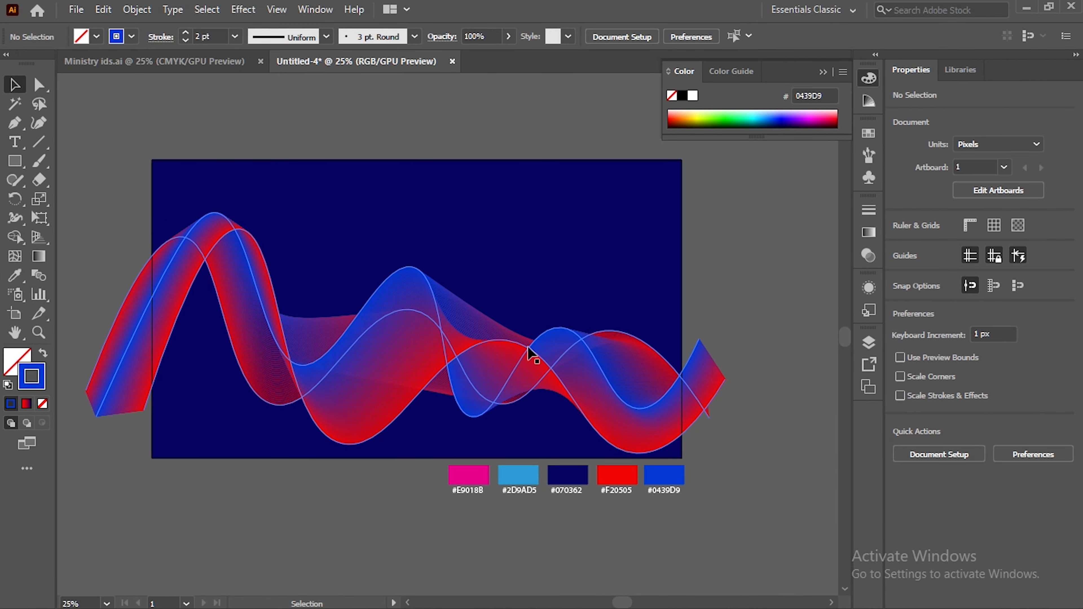
left_click_drag(501, 360, 502, 345)
left_click(751, 249)
left_click(604, 373)
left_click(763, 255)
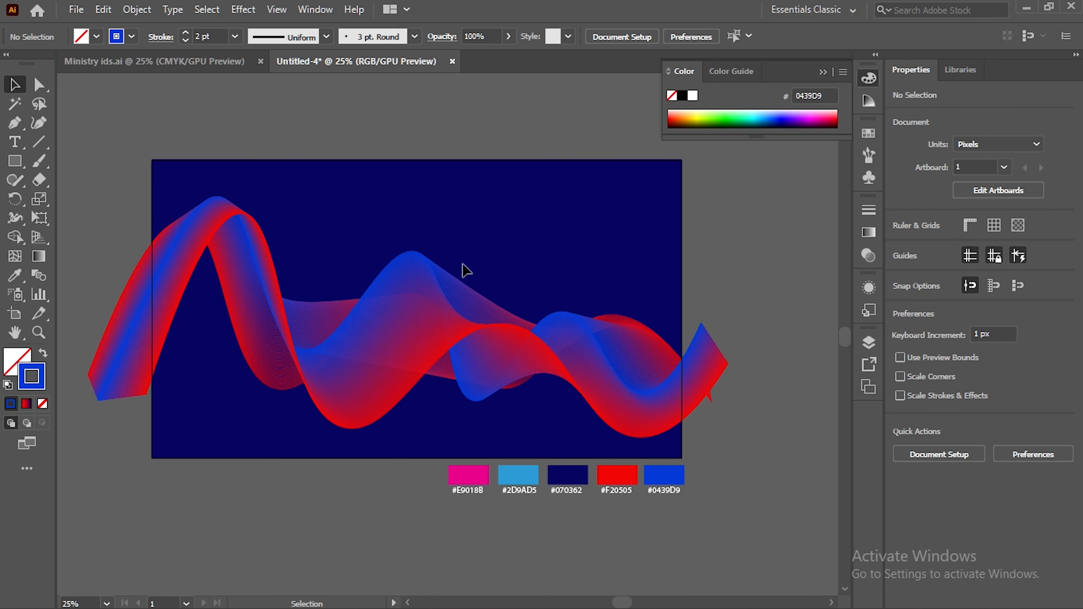
left_click_drag(386, 310, 380, 300)
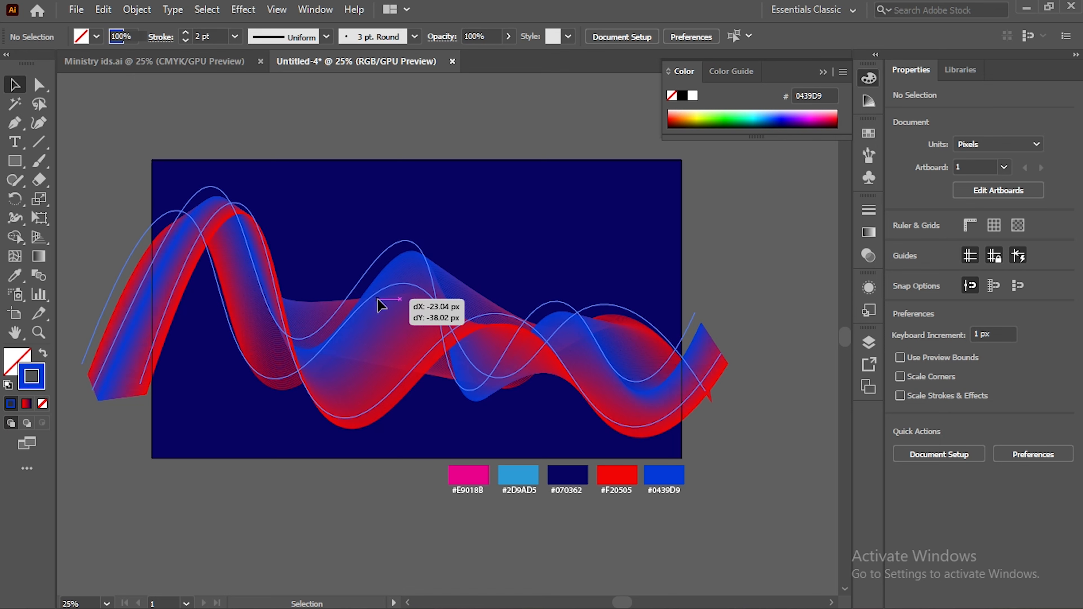
left_click(739, 206)
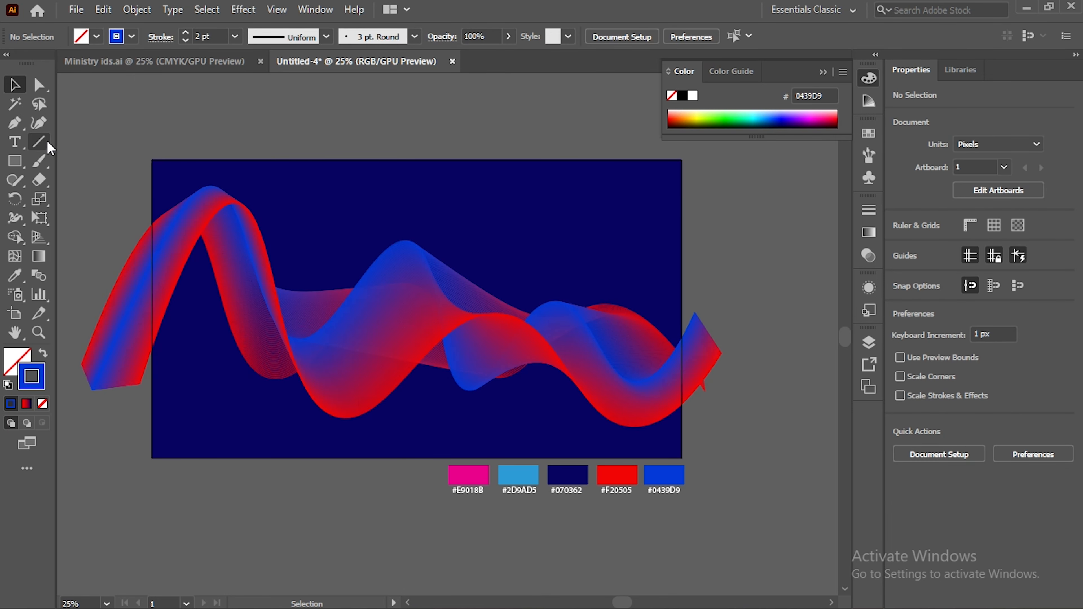
Draw a new open wave line about 2241 by 815 px across the artboard with the Curvature tool, extending past both side edges
left_click(39, 126)
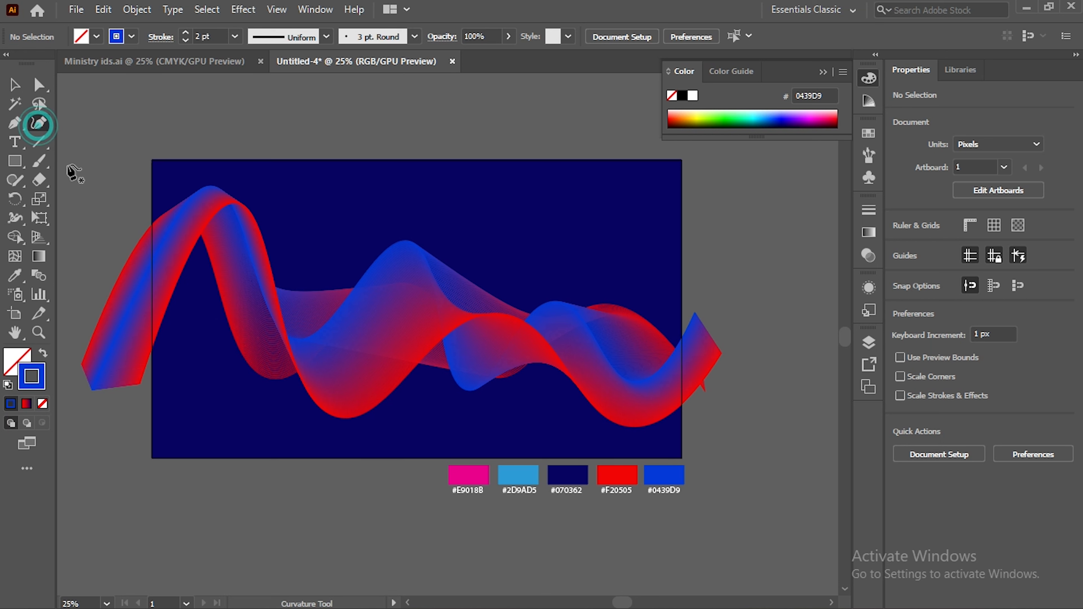
left_click(134, 433)
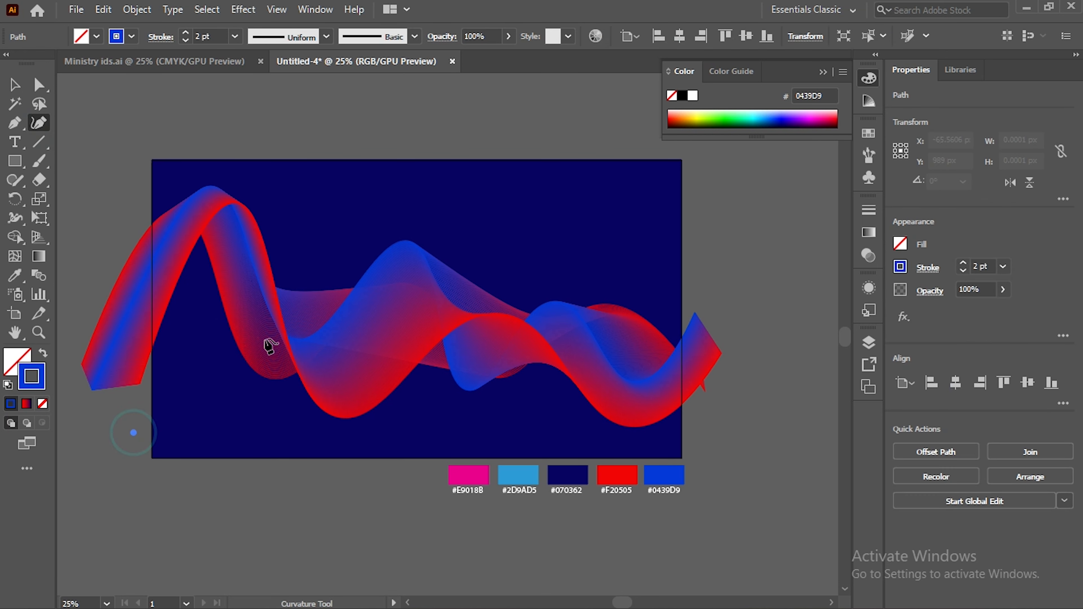
left_click(334, 209)
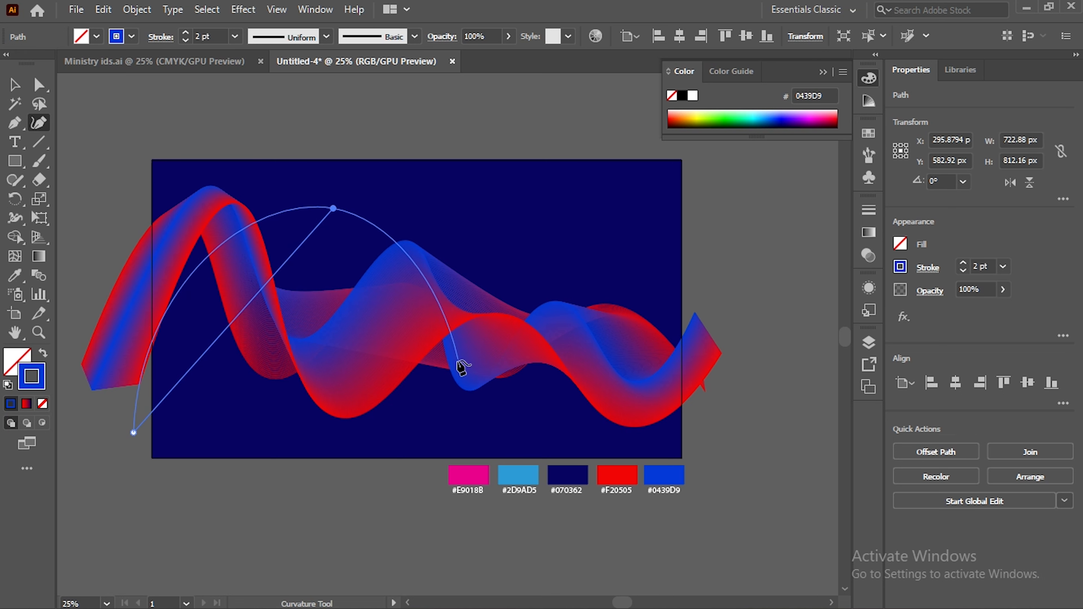
left_click(476, 421)
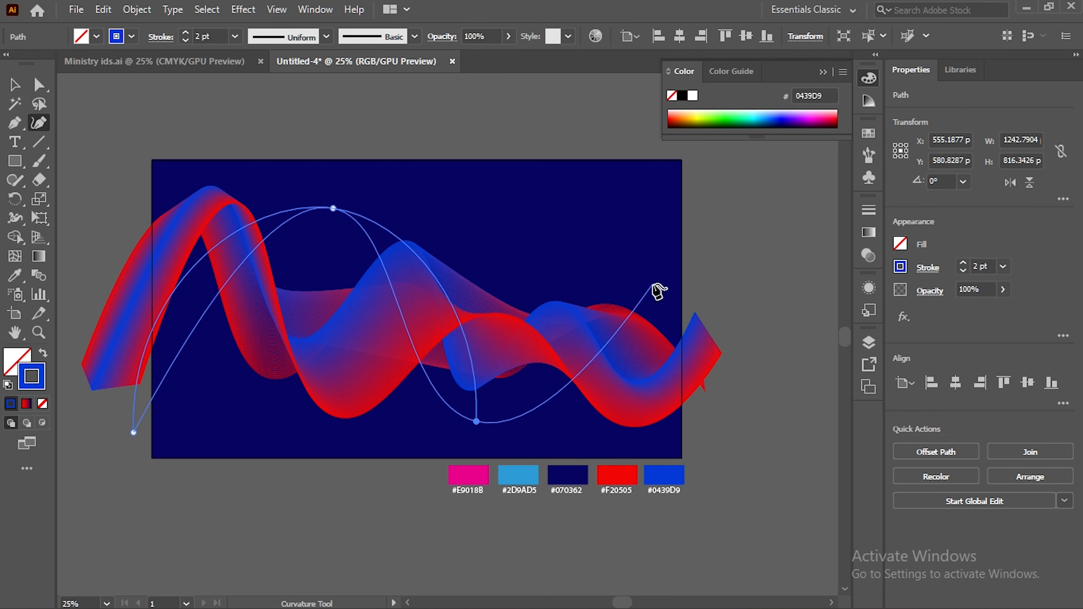
left_click(653, 291)
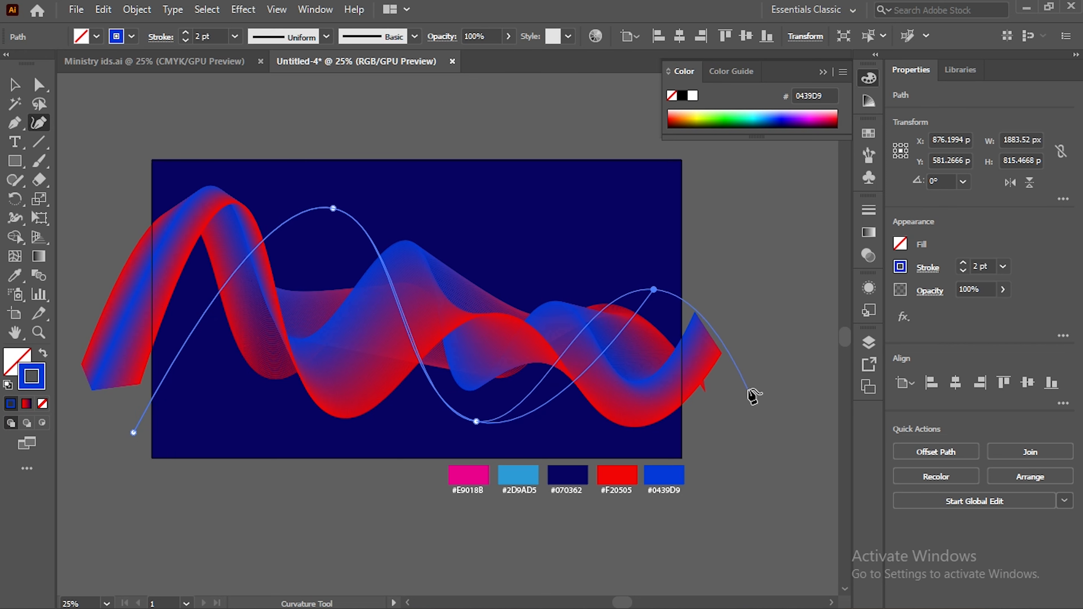
left_click(754, 391)
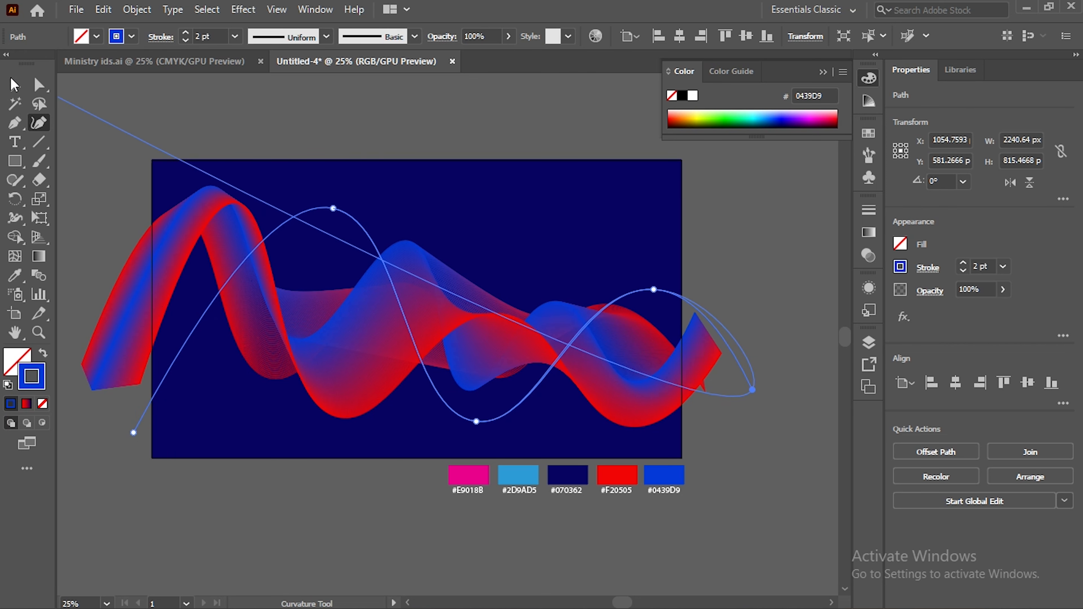
left_click(15, 84)
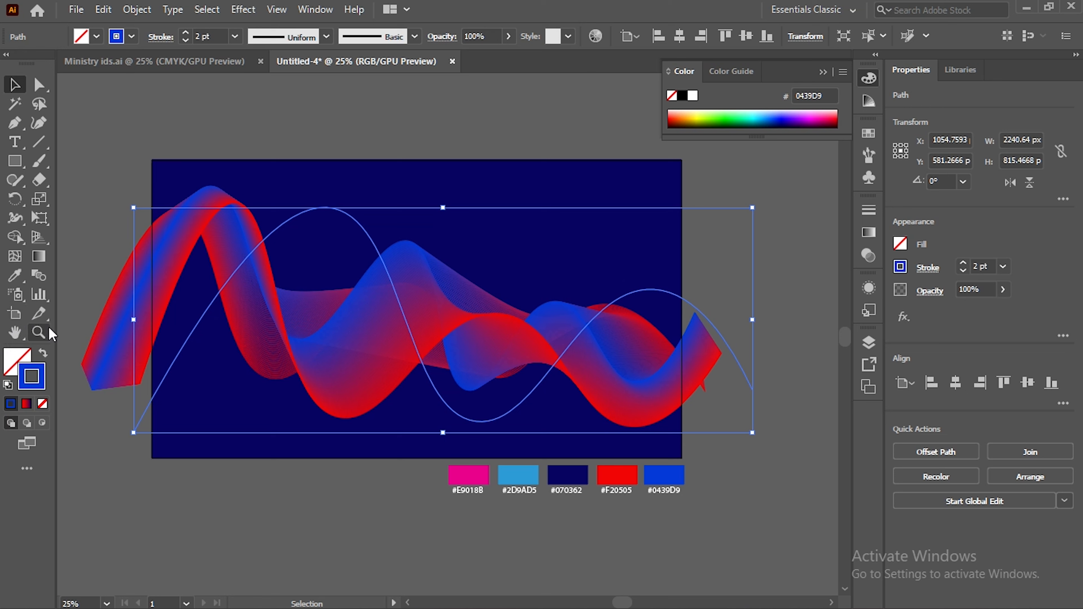
Give the new wave line no fill and a 1 pt red F20505 stroke sampled from the palette, and deselect it
left_click(15, 276)
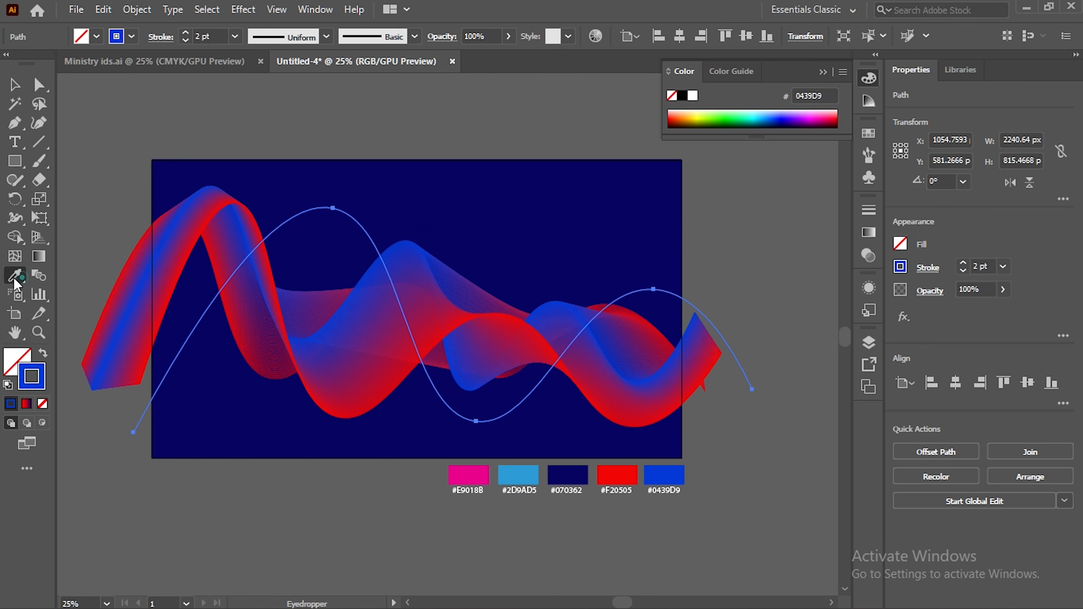
left_click(631, 478)
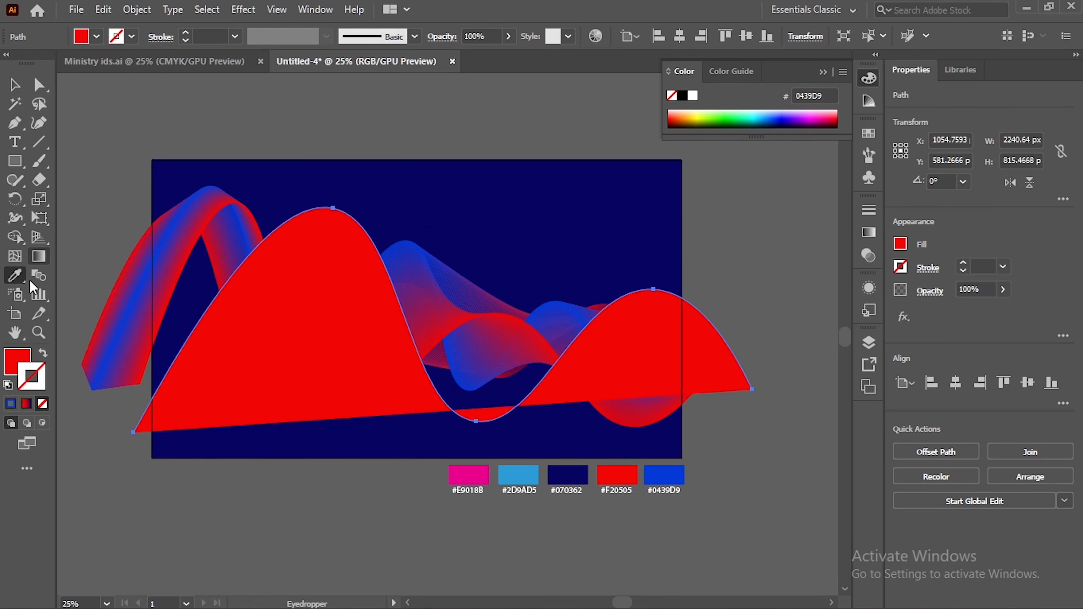
left_click(42, 350)
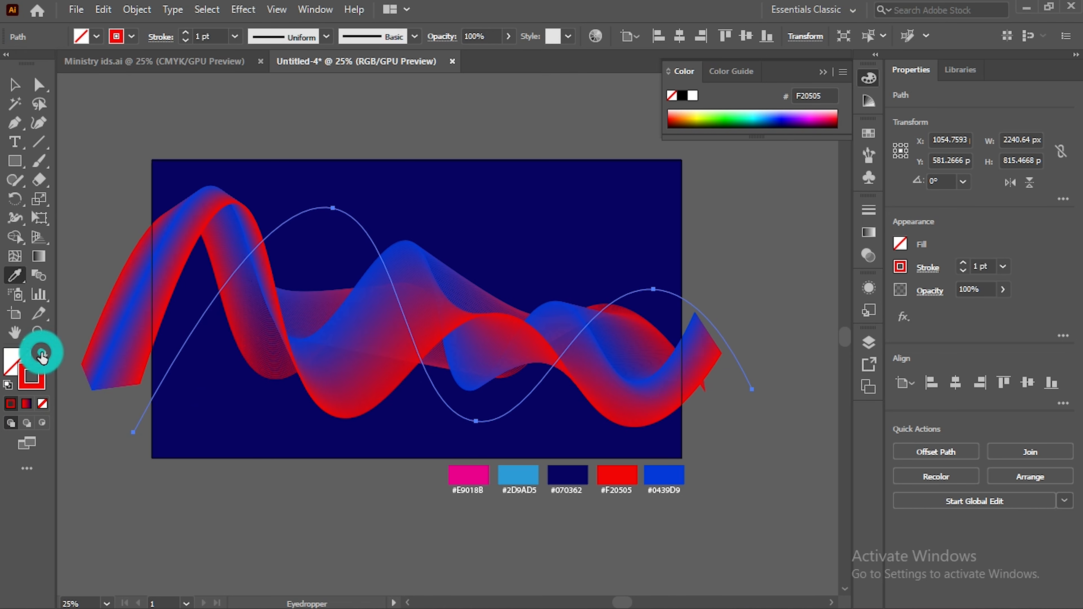
left_click(17, 88)
left_click(591, 122)
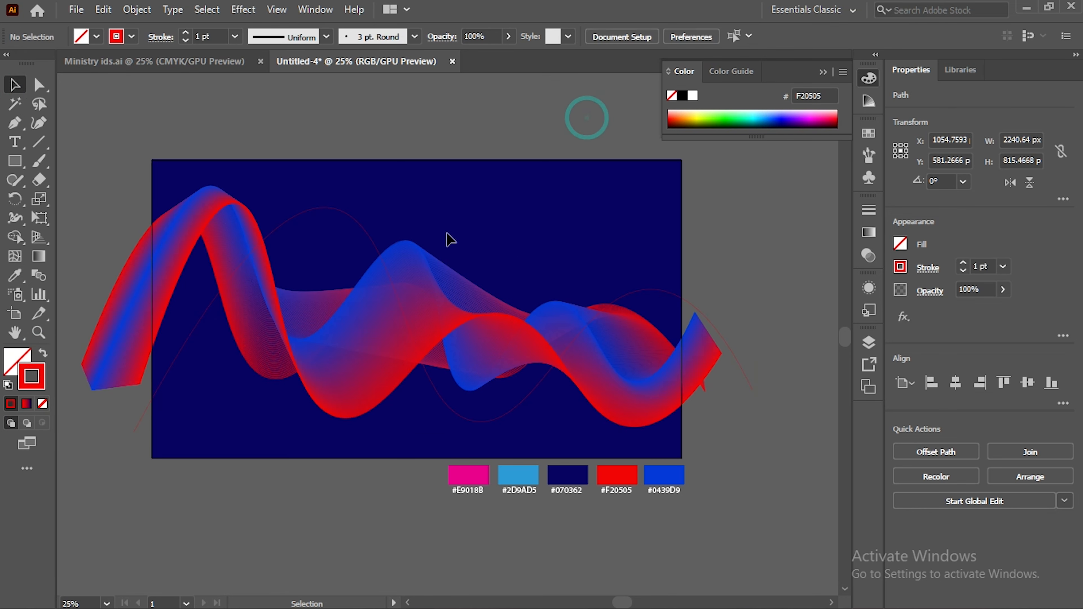
left_click(38, 122)
left_click(111, 406)
left_click(467, 264)
left_click(520, 441)
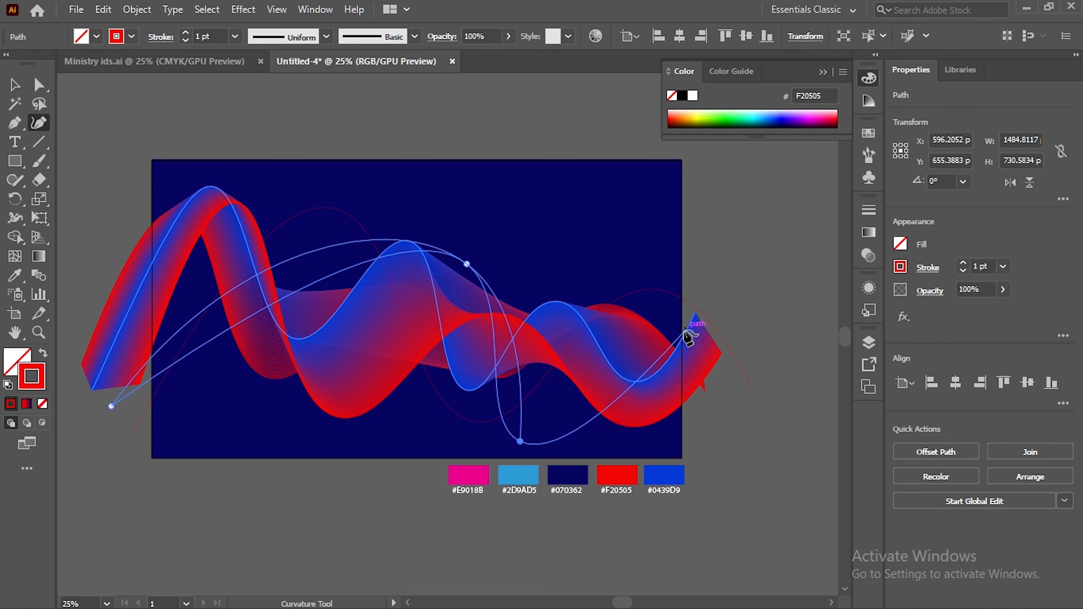
key("v")
key("Delete")
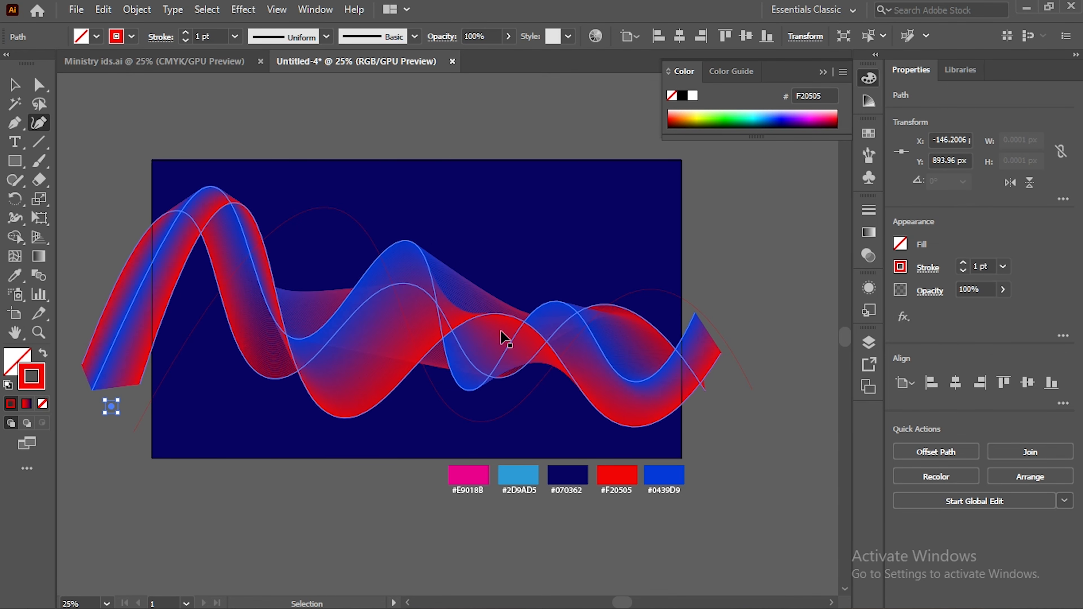
Draw a lower wave line about 2074 by 564 px with the Curvature tool, starting below the artboard and ending beyond its right edge
left_click(202, 472)
left_click(359, 318)
left_click(420, 440)
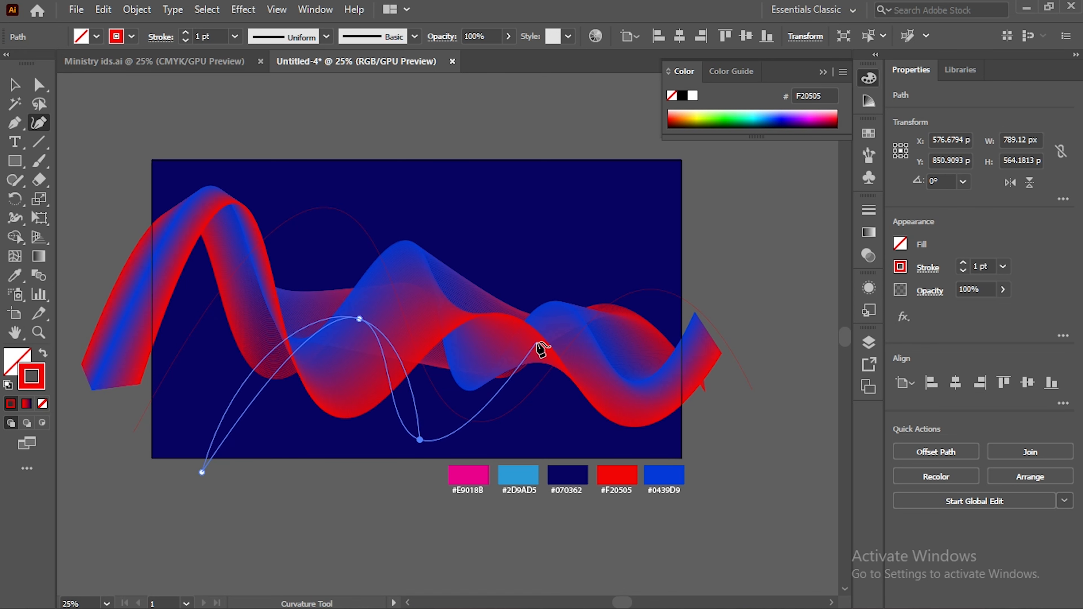
left_click(549, 327)
left_click(652, 442)
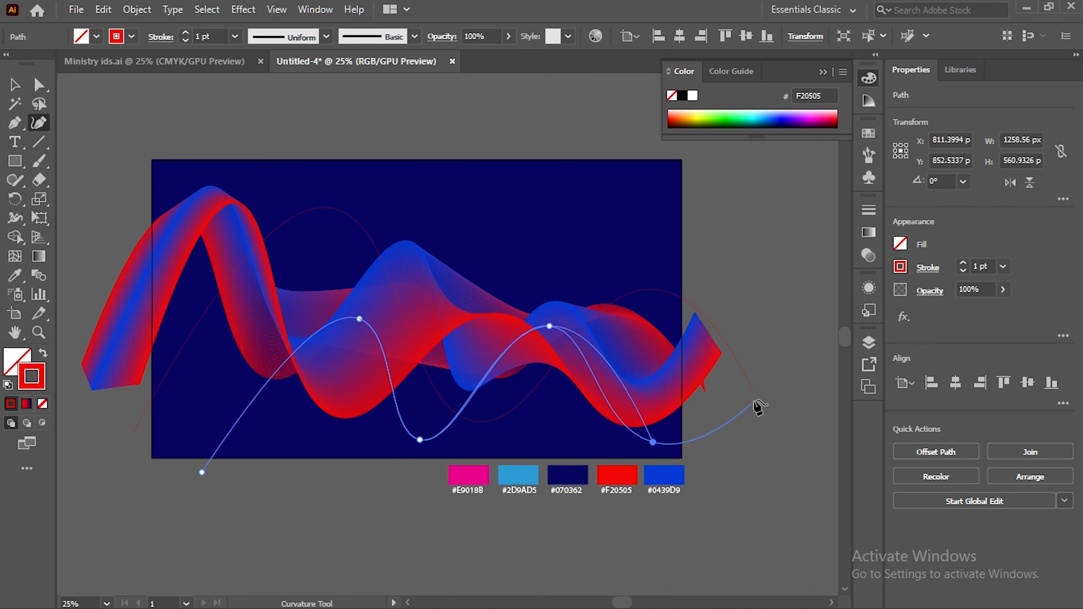
left_click(775, 316)
left_click(14, 84)
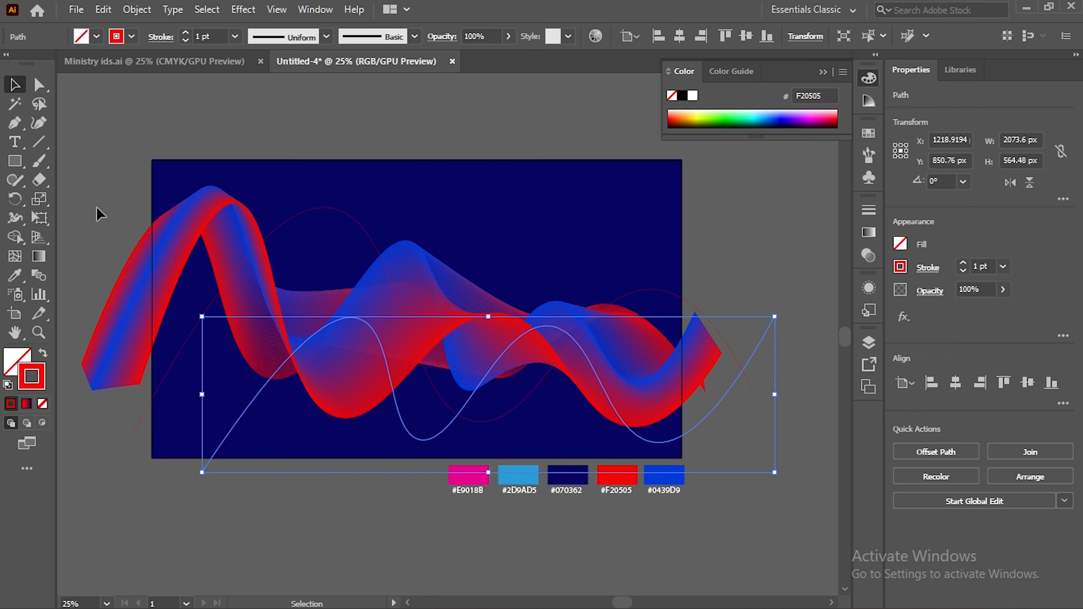
Give the lower wave line no fill and a blue 0439D9 stroke sampled from the palette
left_click(15, 280)
left_click(662, 472)
left_click(42, 353)
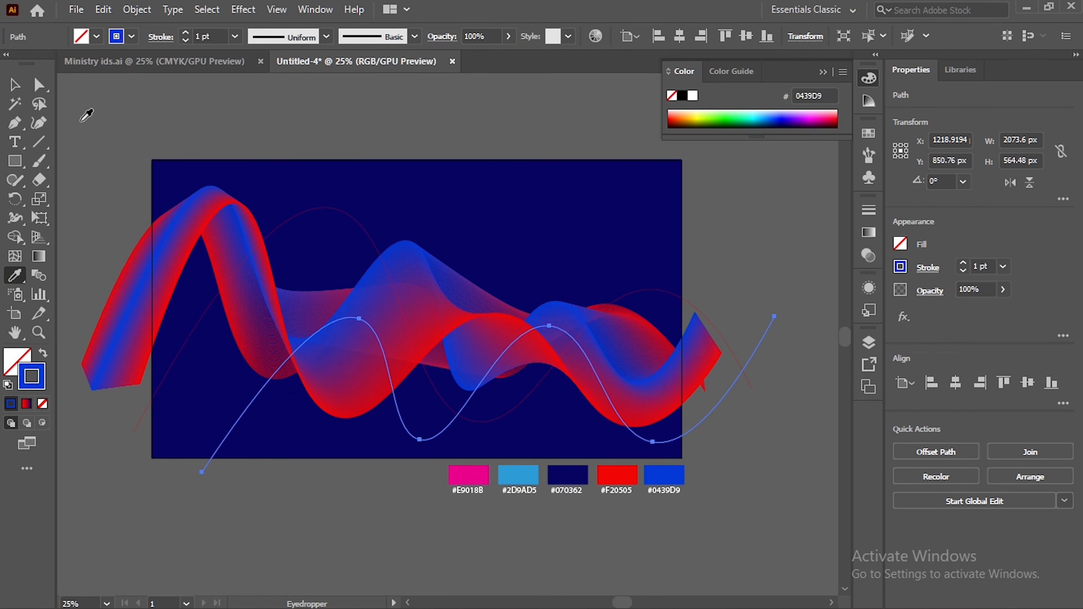
Make a blend from the new thin red wave and the lower blue wave
left_click(14, 85)
left_click(328, 212, "shift")
left_click(136, 9)
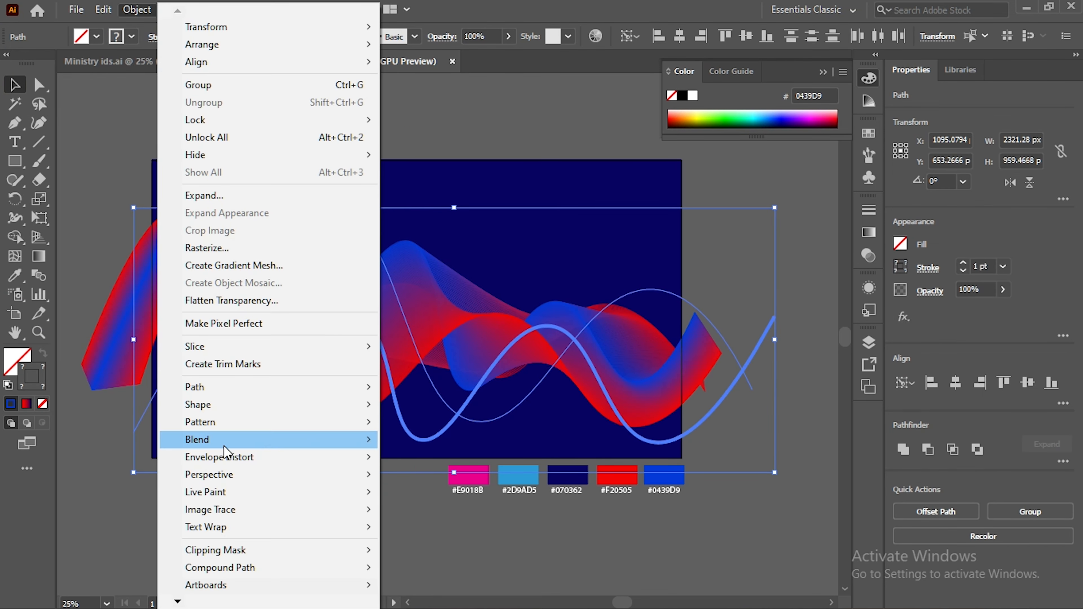
mouse_move(222, 440)
left_click(431, 442)
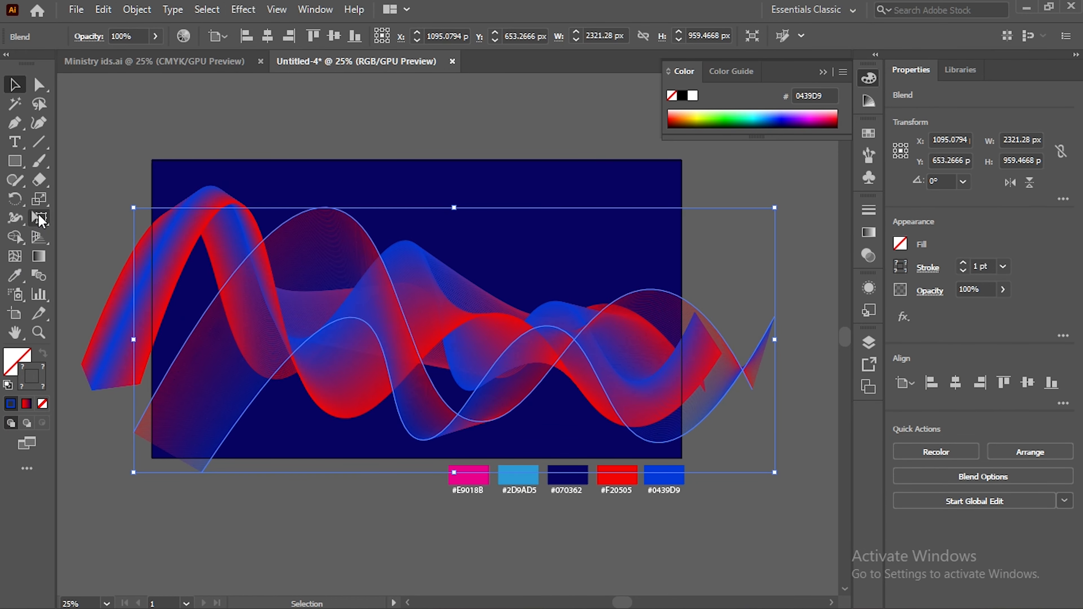
Set the new blend's spacing to a specified distance of 8 px, using the preview to compare it with specified steps
left_click(40, 282)
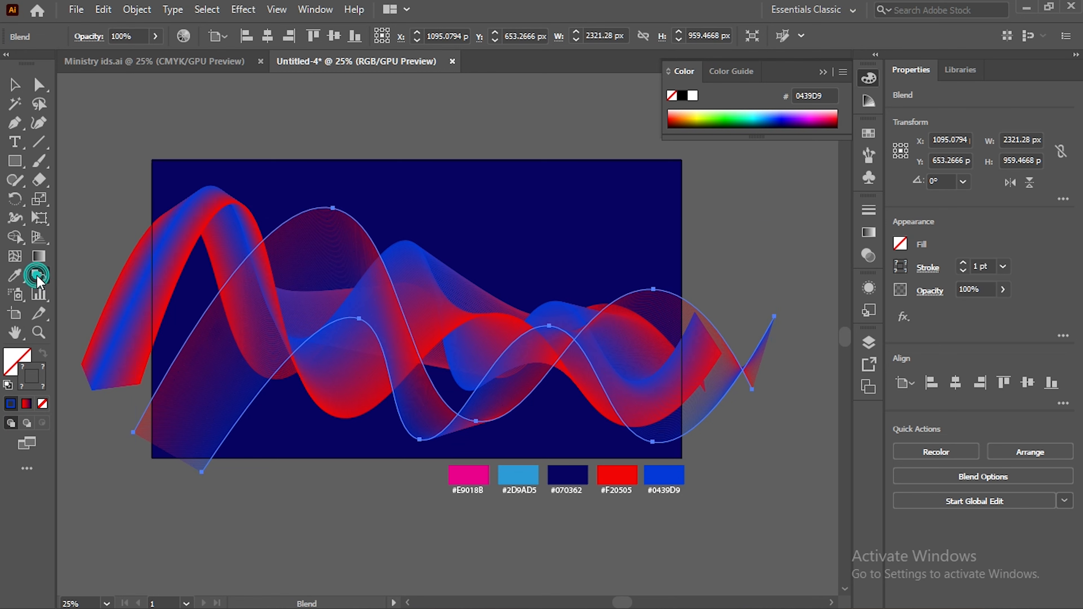
double_click(40, 282)
left_click(703, 210)
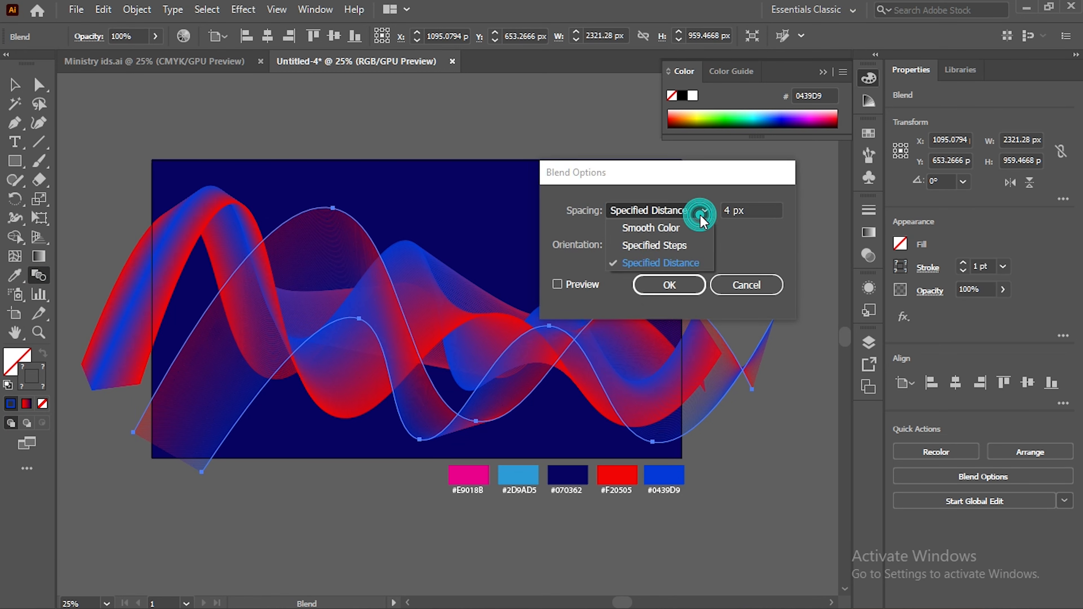
left_click(680, 246)
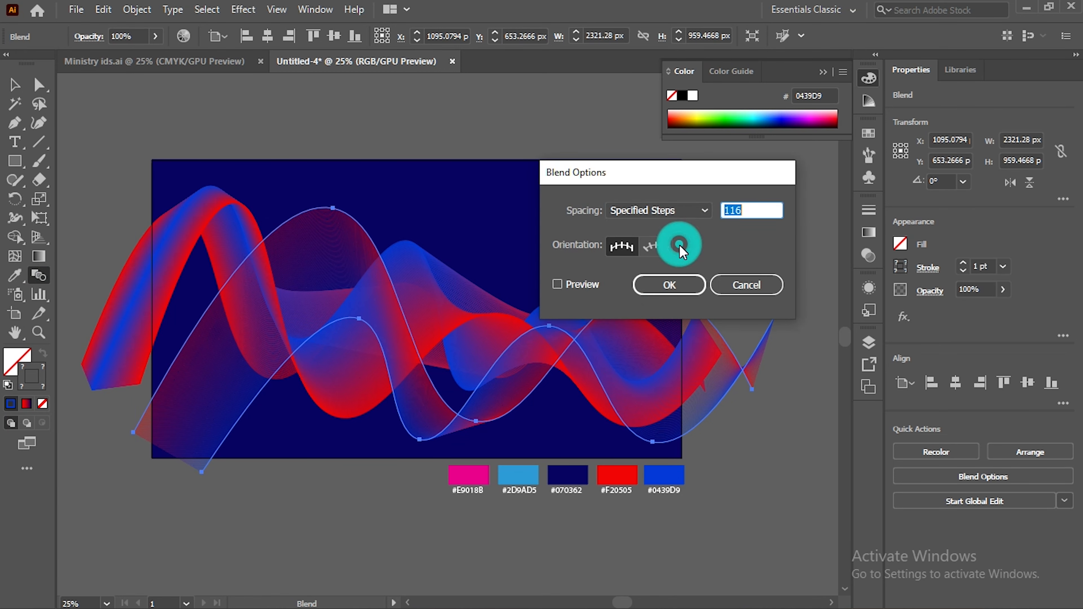
left_click(570, 285)
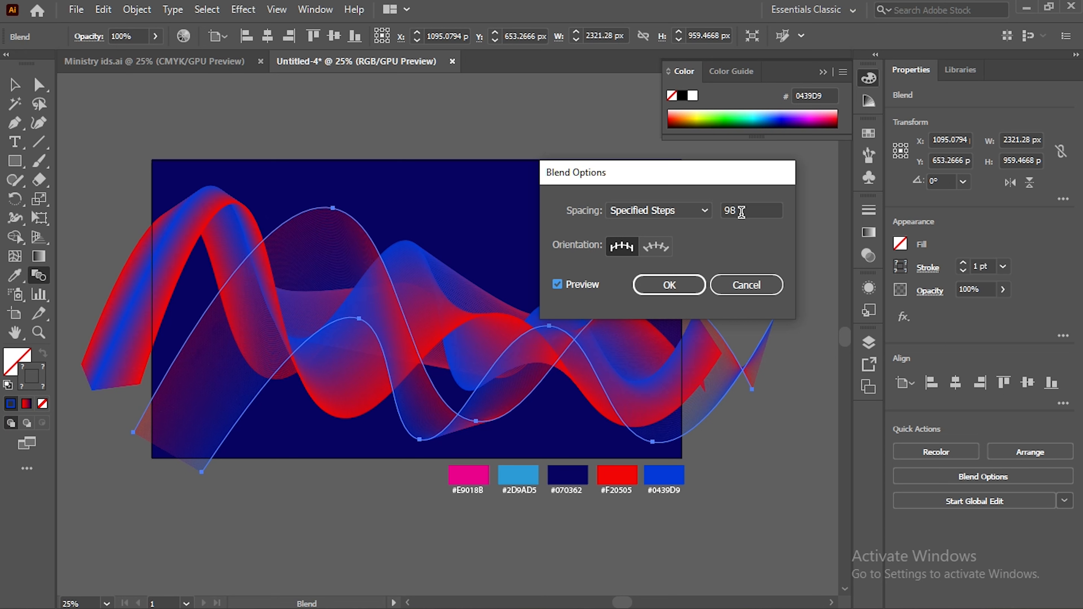
left_click(699, 210)
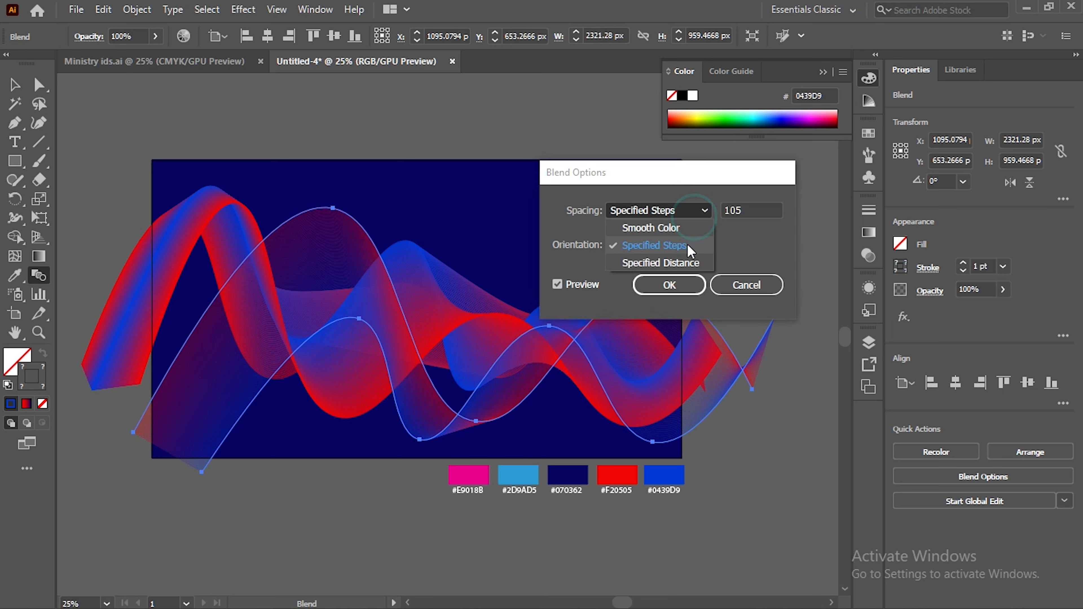
left_click(684, 261)
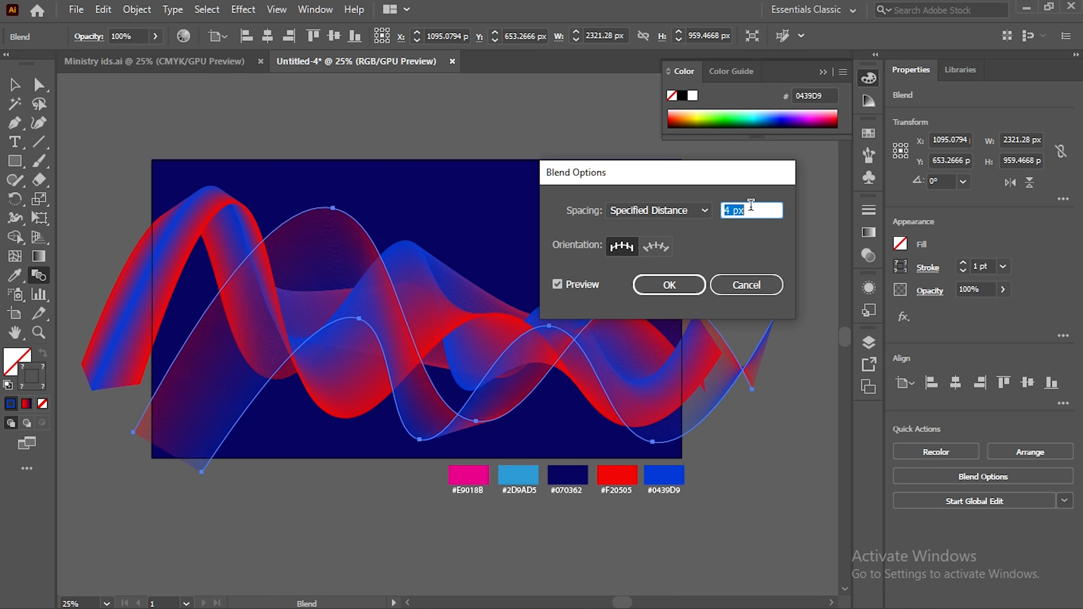
left_click(563, 280)
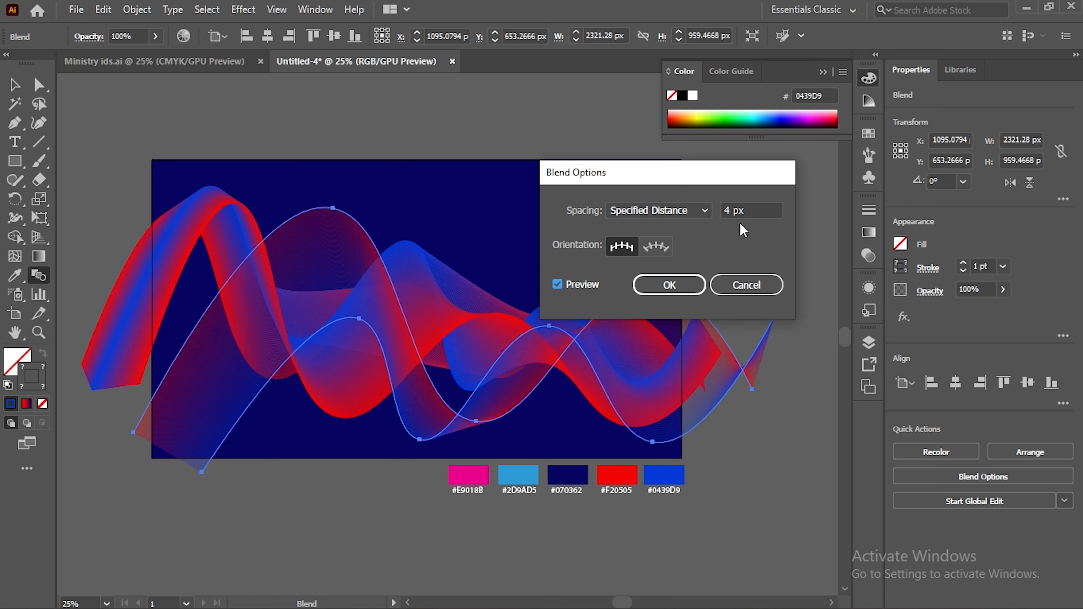
scroll(753, 210, "down", 3)
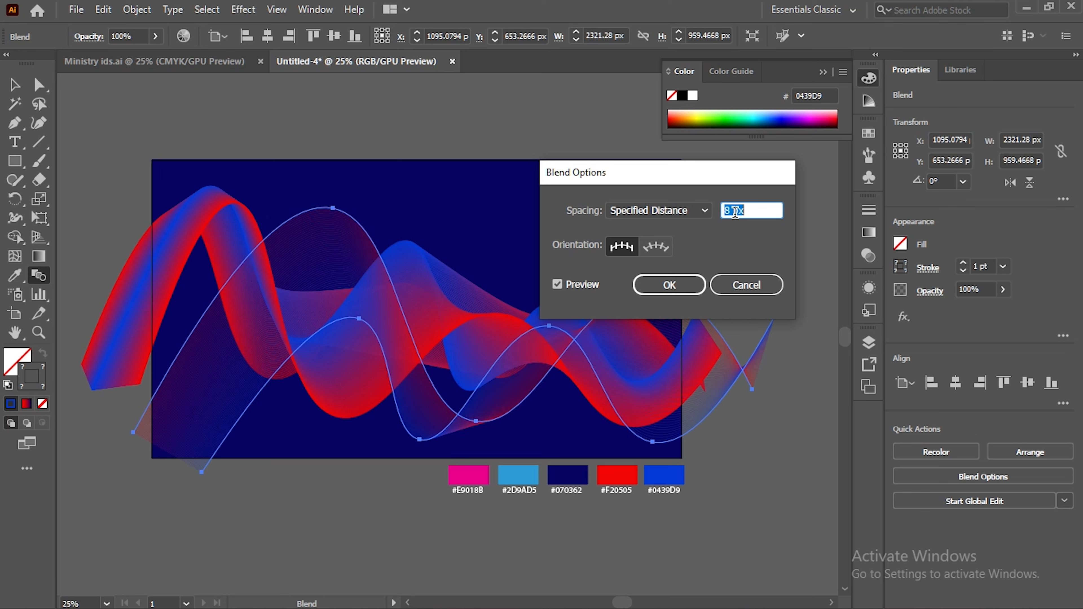
left_click(697, 286)
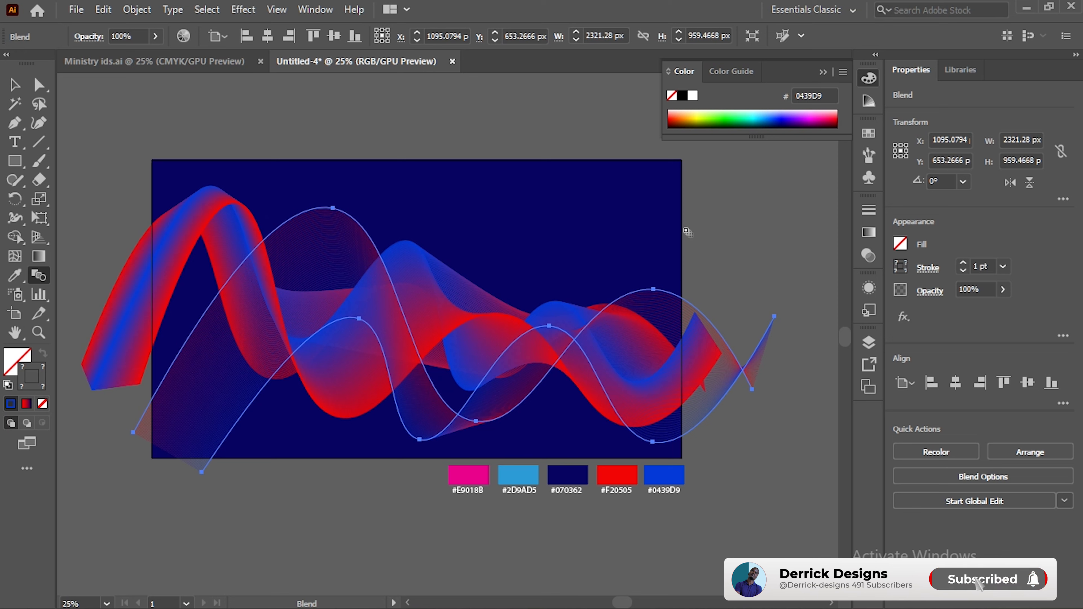
Show the layer contents and send the new two-wave blend to the back of the stacking order
left_click(14, 84)
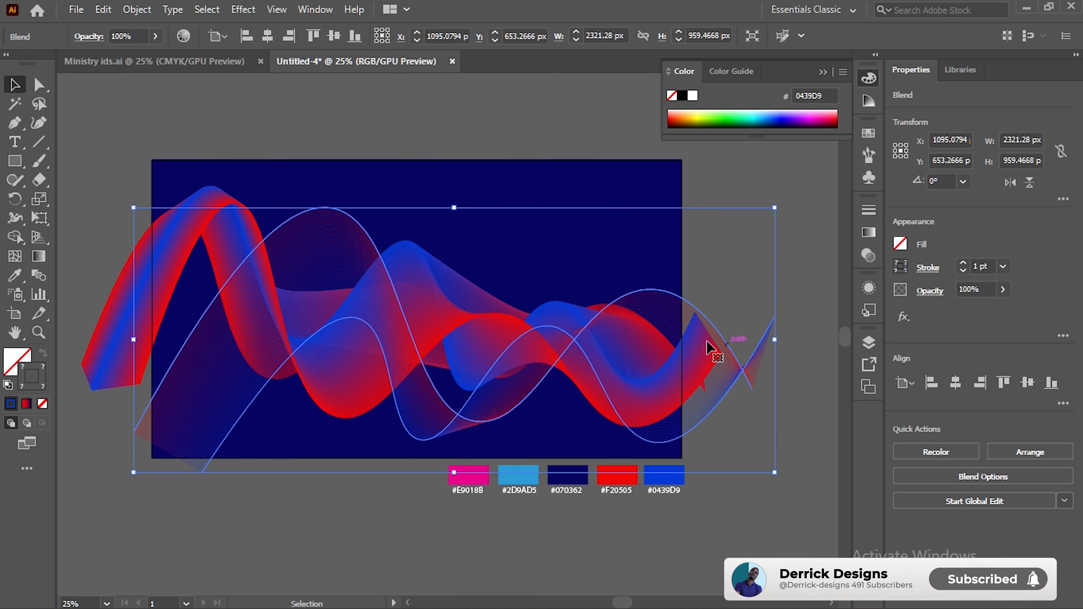
left_click(869, 343)
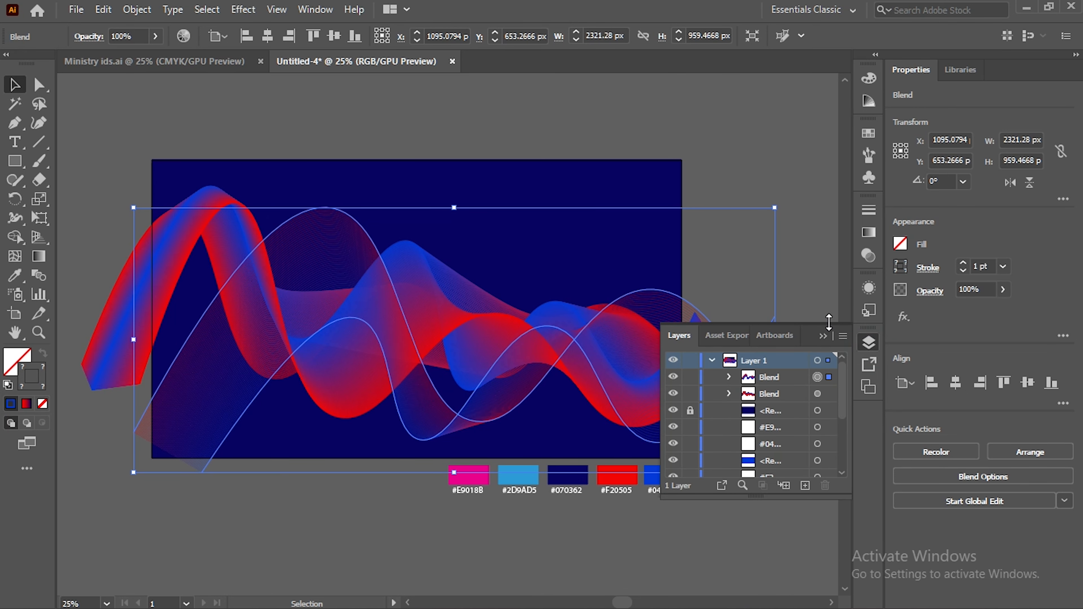
left_click_drag(625, 268, 589, 206)
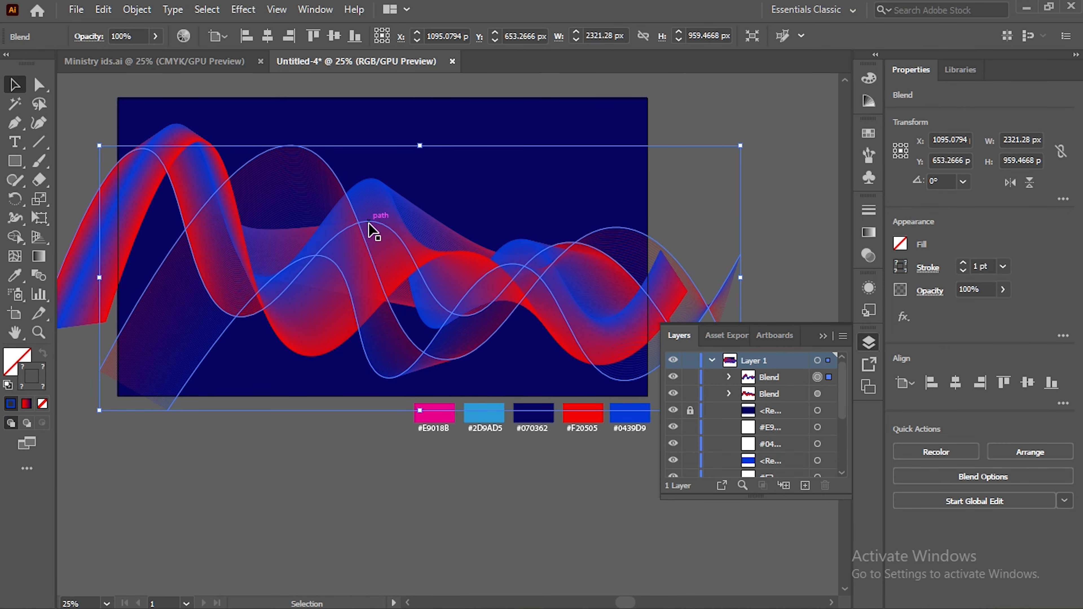
key("a")
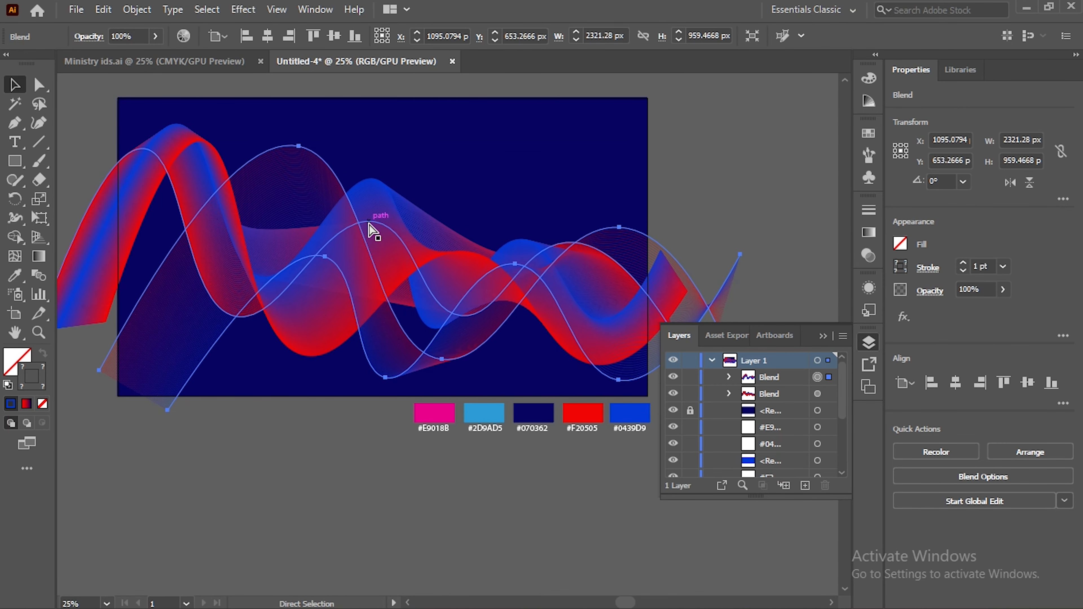
key("ctrl+shift+[")
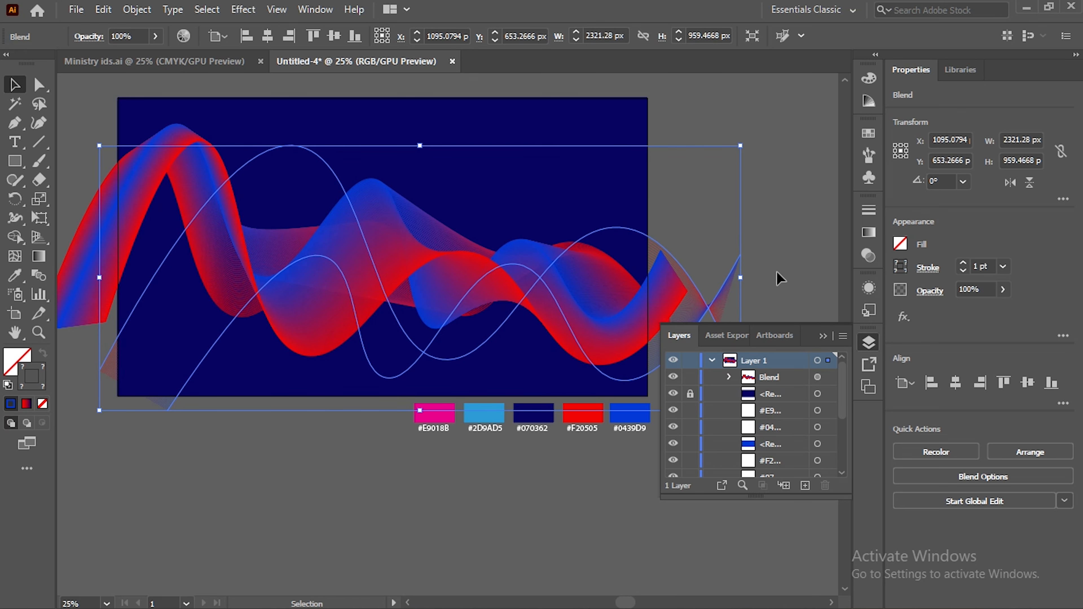
Unlock the navy background rectangle and send it to the back of the stacking order
left_click(691, 394)
left_click(588, 113)
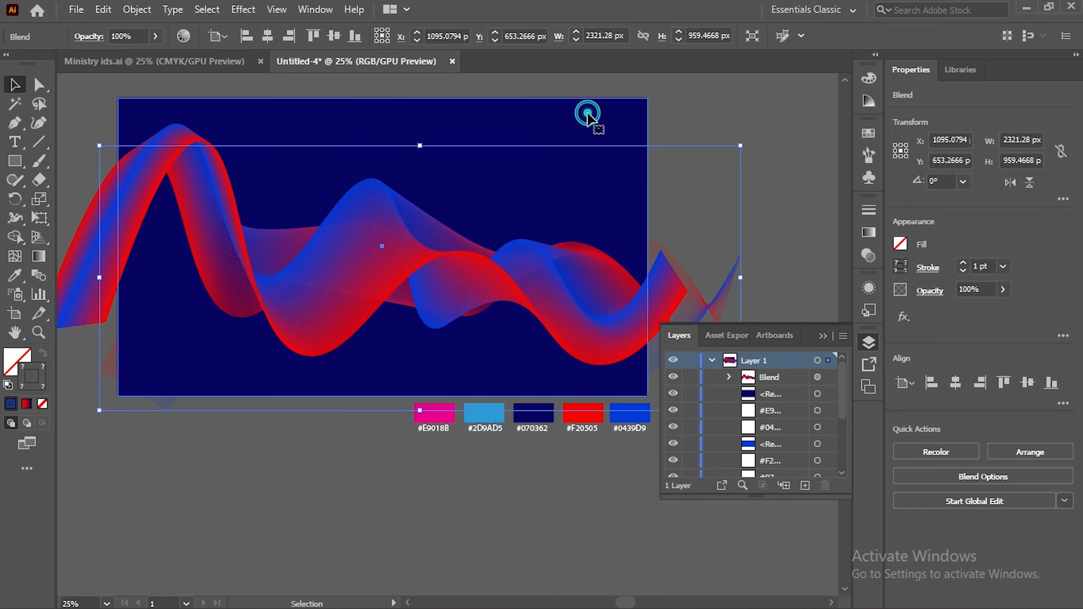
key("a")
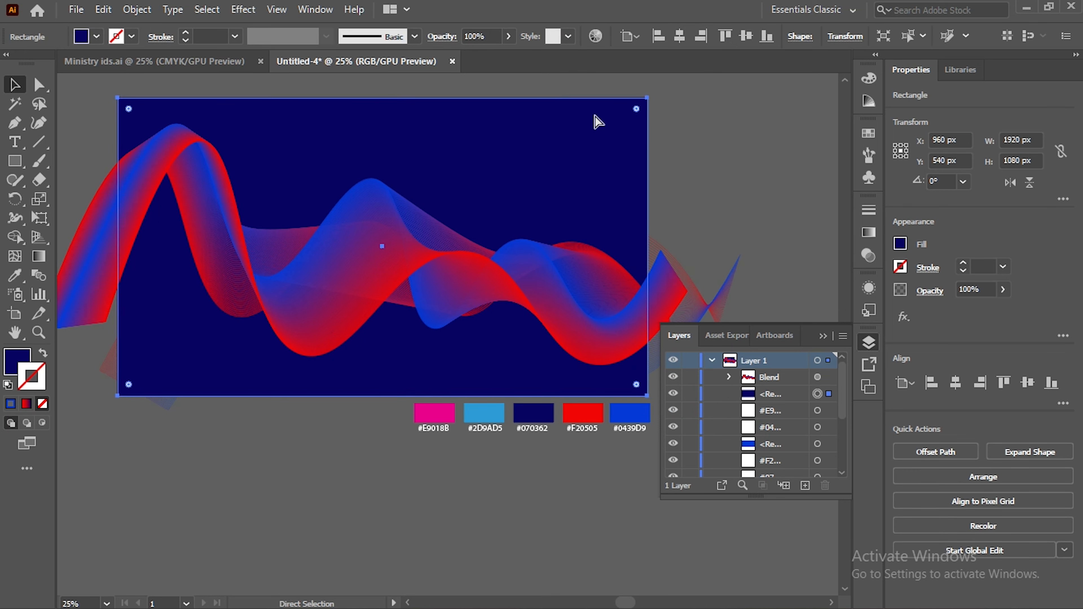
key("ctrl+shift+bracketleft")
key("v")
Move the rear wave blend left and slightly up to about X 1010, Y 628 px
left_click(743, 190)
left_click_drag(311, 171, 294, 163)
left_click(789, 158)
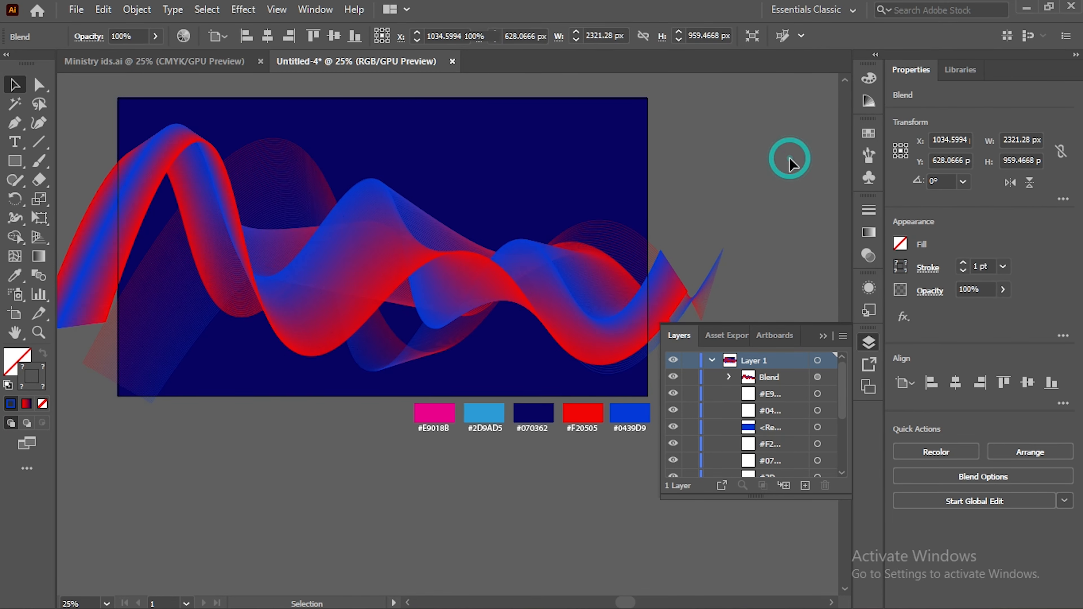
left_click(298, 182)
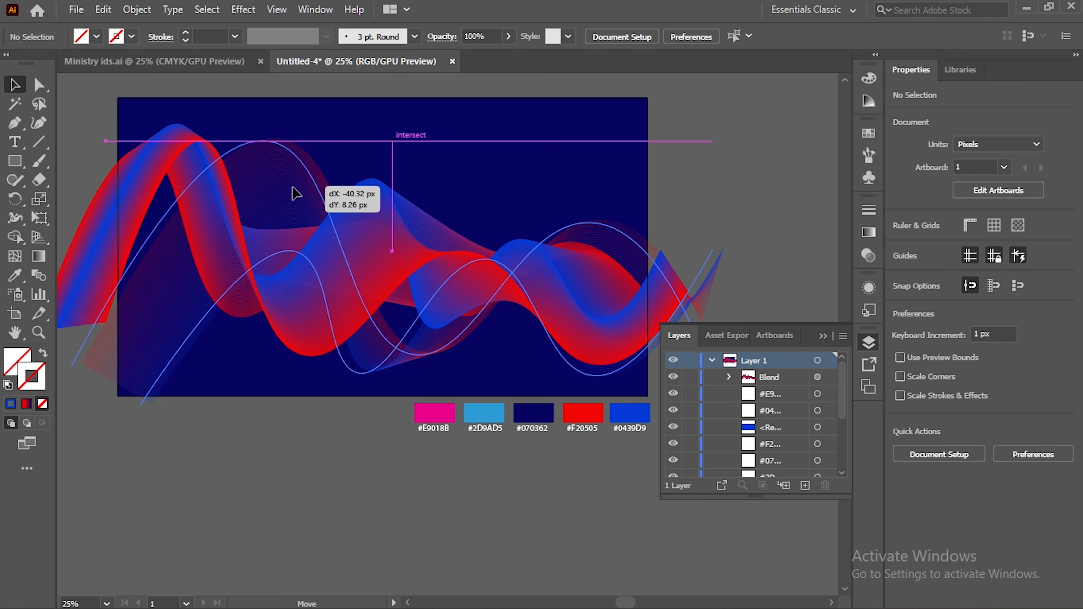
left_click(757, 149)
left_click_drag(292, 190, 302, 190)
left_click(660, 150)
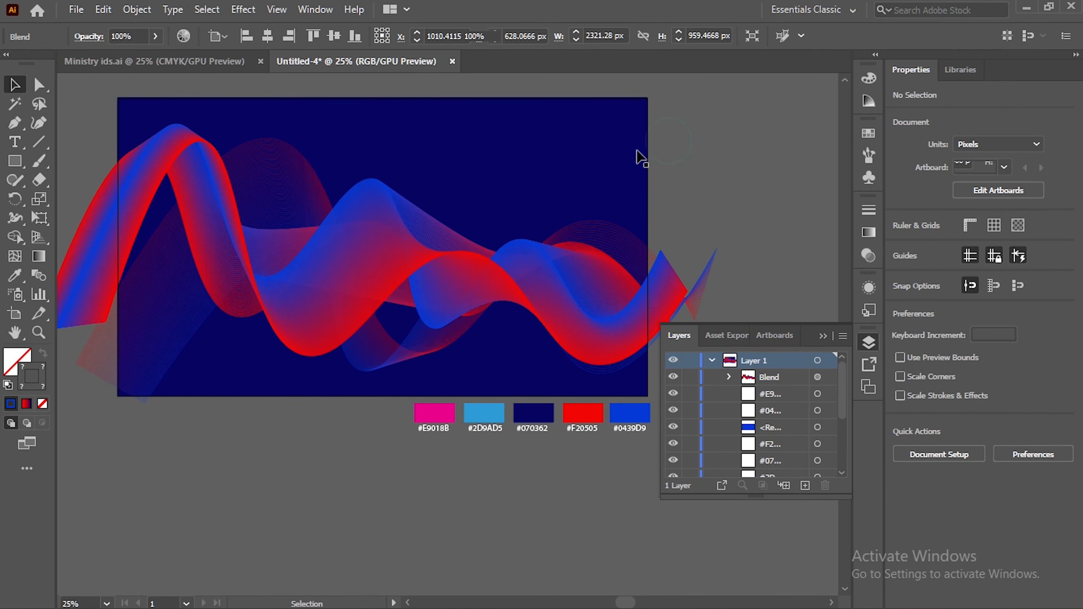
Enlarge the rear wave blend toward the left to about 2425 by 1002 px
left_click(193, 316)
left_click(193, 316)
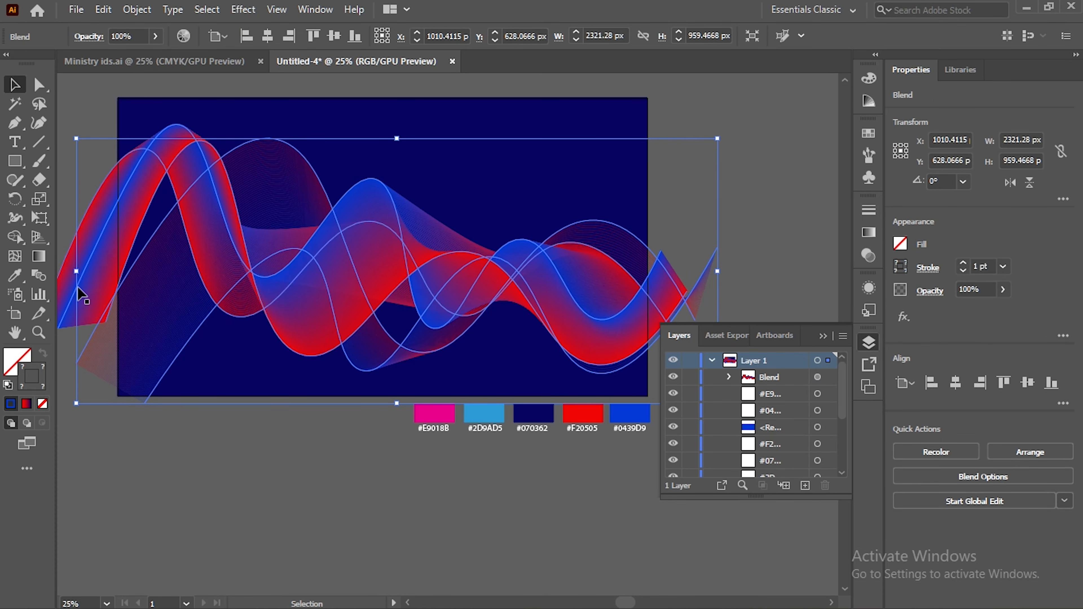
left_click_drag(80, 271, 306, 282)
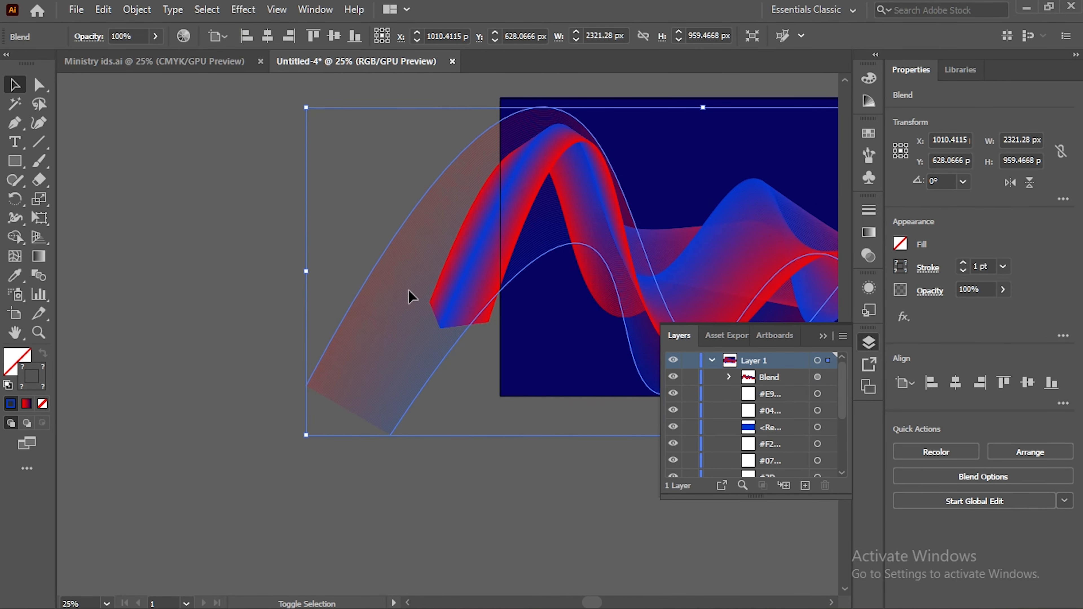
key("ctrl+z")
key("space")
left_click_drag(713, 211, 425, 234)
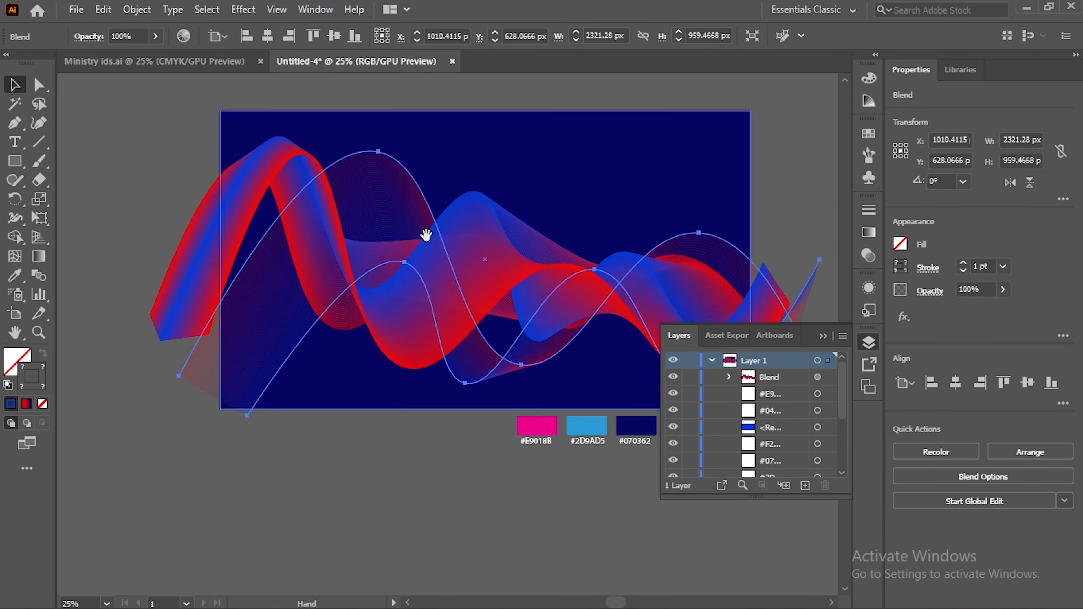
left_click_drag(179, 285, 150, 285)
Set the rear blend's spacing to a specified distance of 3 px with the preview on
double_click(39, 276)
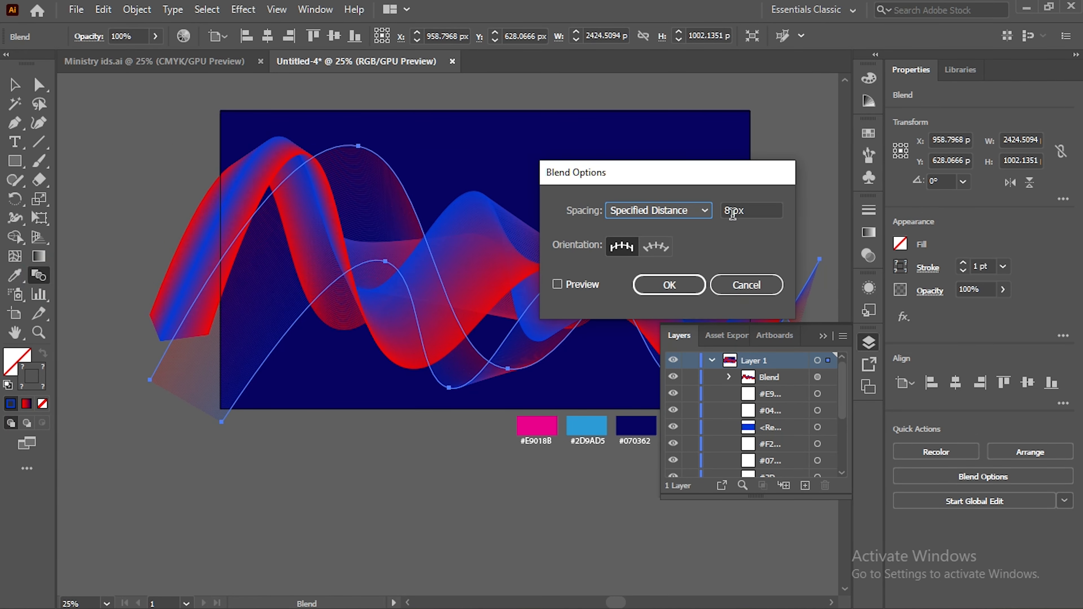
left_click(732, 212)
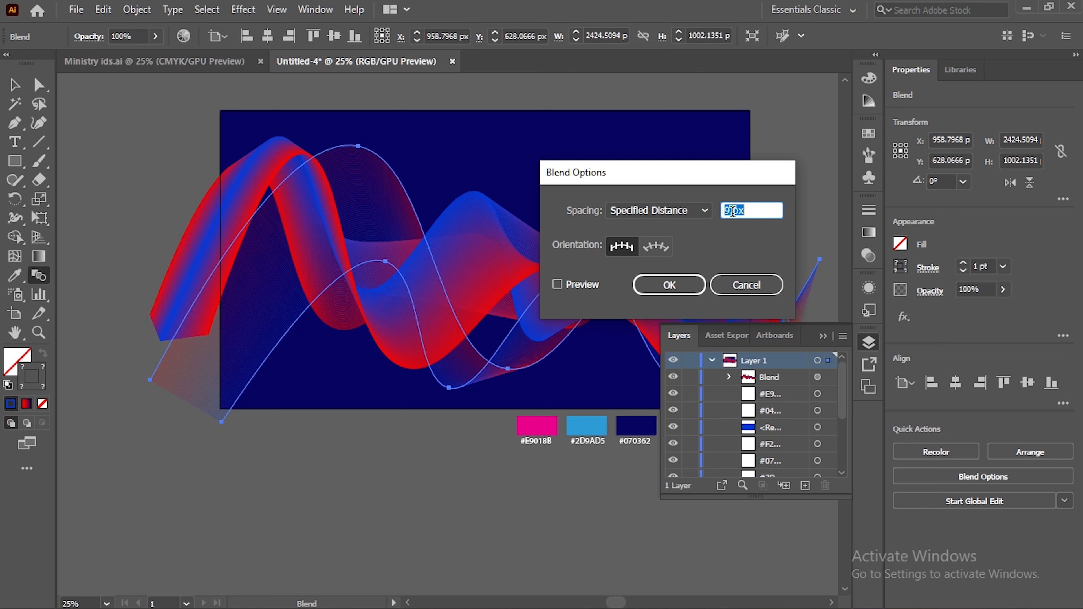
left_click(556, 284)
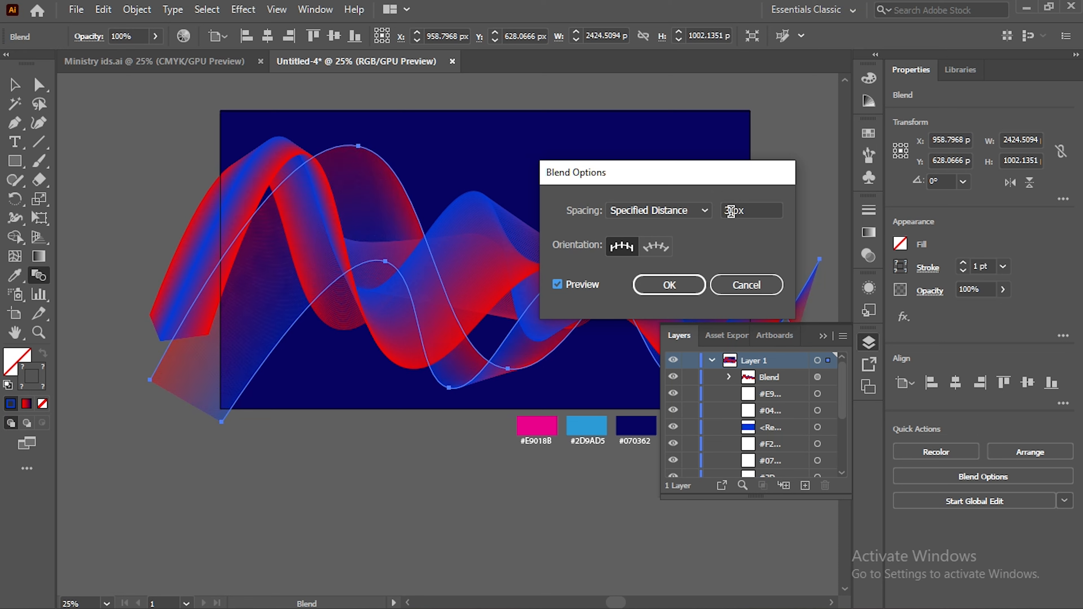
left_click(691, 284)
key("v")
left_click(786, 115)
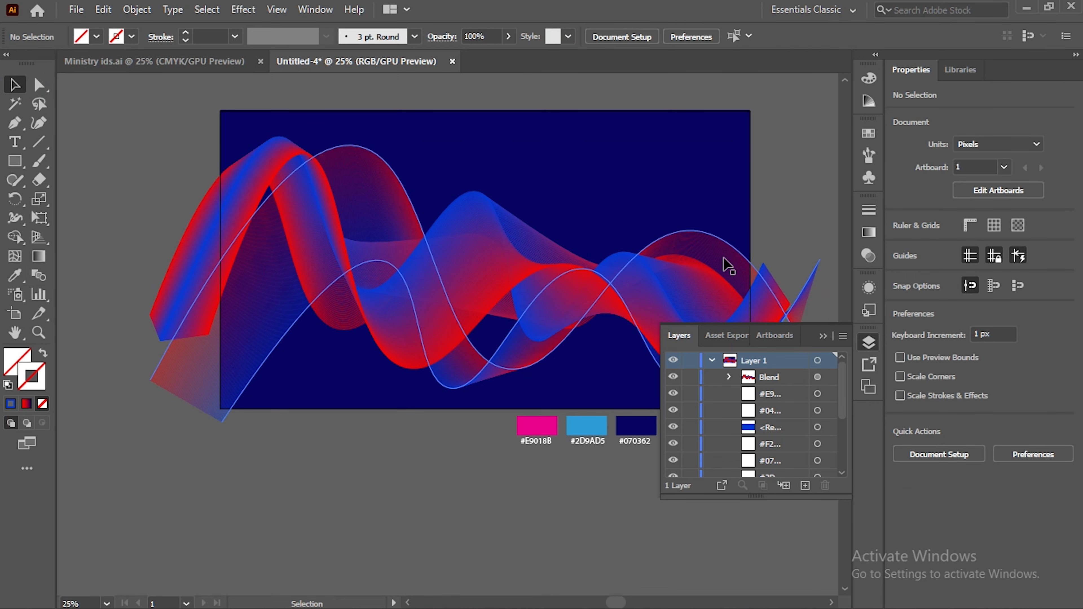
Move the rear blend up and slightly right to about X 996, Y 562 px, and hide the layer list
left_click_drag(678, 257, 599, 244)
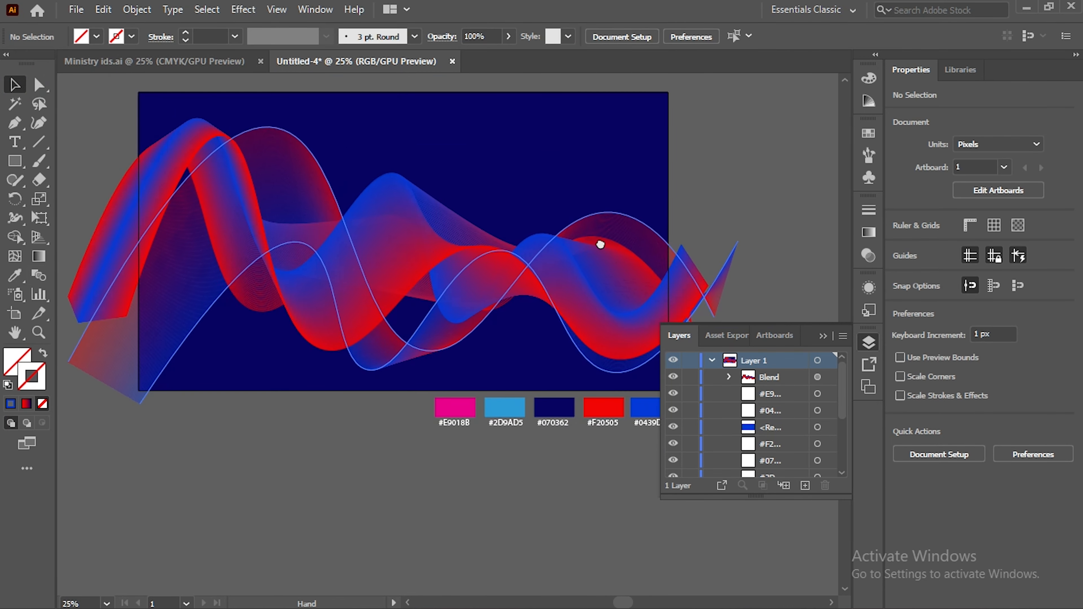
left_click_drag(300, 180, 310, 174)
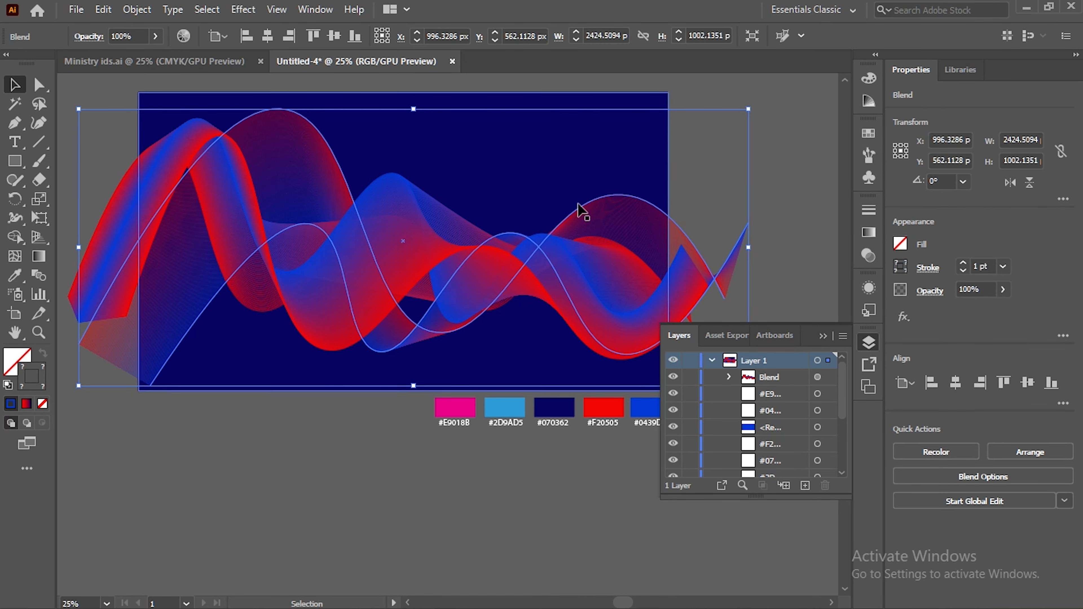
left_click(806, 170)
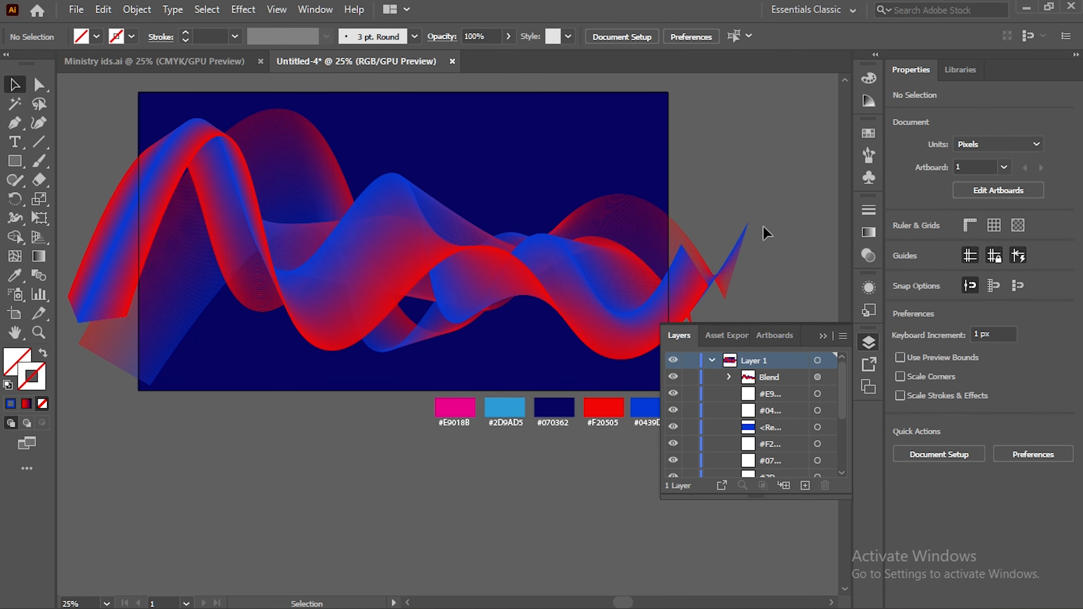
left_click(821, 337)
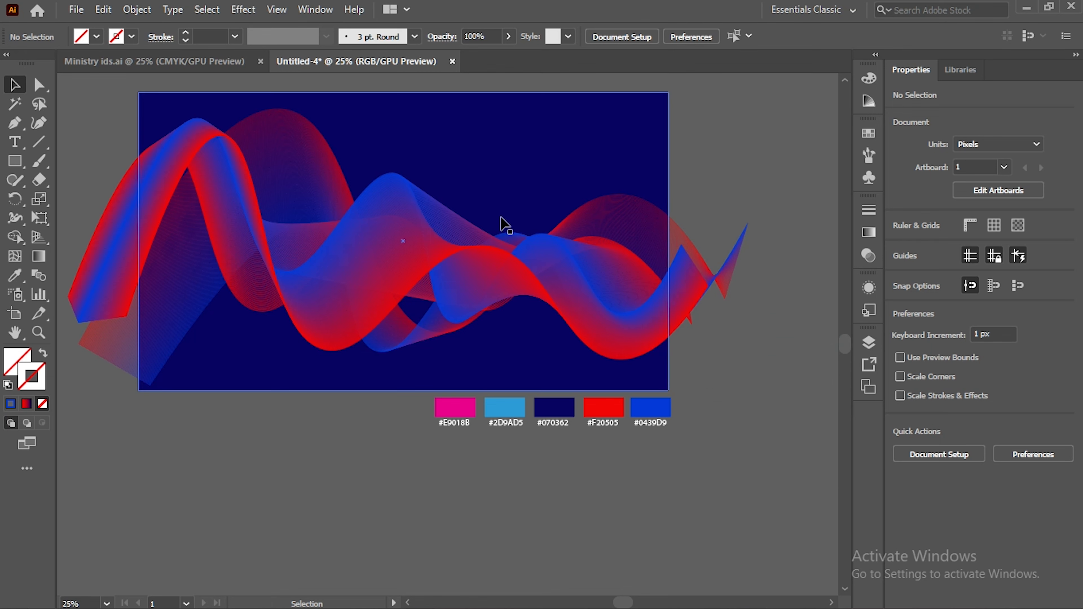
Draw a circle about 413 px across above the waves in the right half of the artboard
key("space")
left_click_drag(467, 345, 549, 417)
left_click(639, 129)
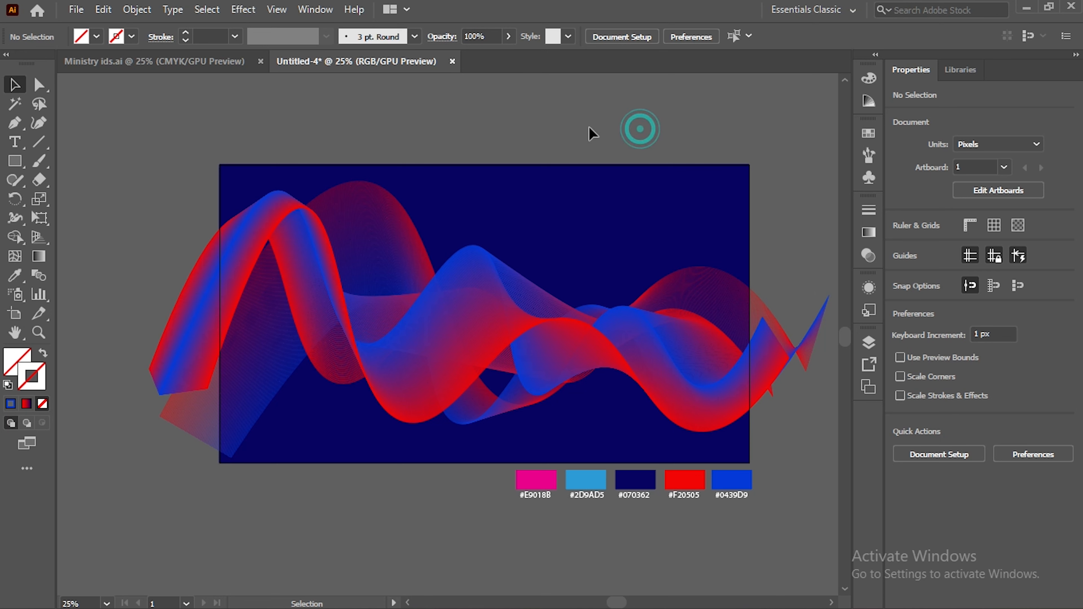
left_click_drag(27, 163, 101, 196)
left_click_drag(547, 208, 663, 311)
Fill the new circle with a linear red-to-navy gradient
left_click(23, 352)
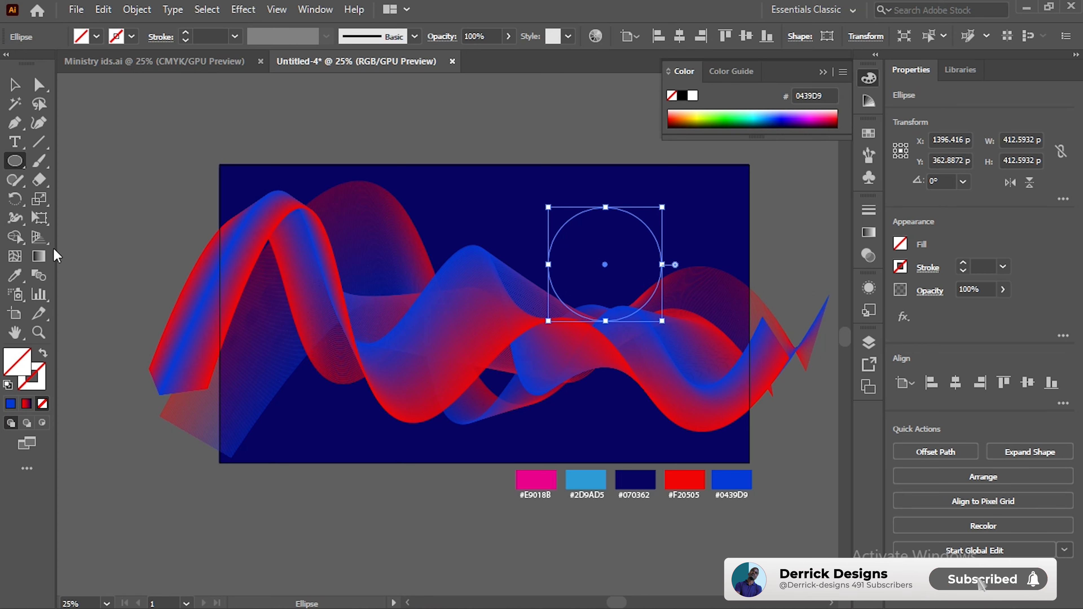
left_click(42, 256)
left_click(608, 264)
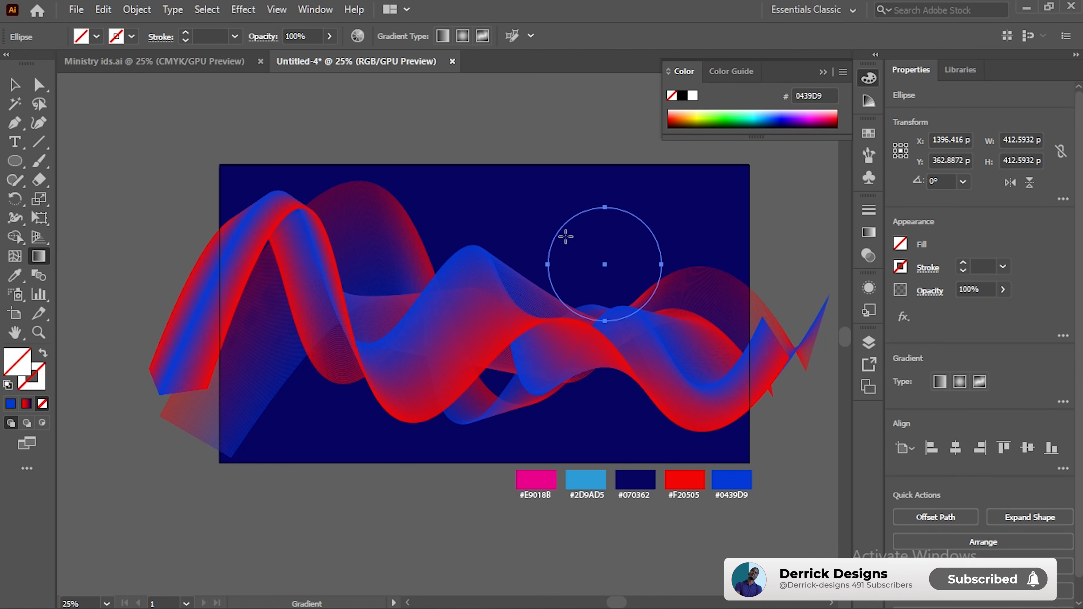
key("v")
left_click_drag(604, 264, 596, 223)
left_click(11, 403)
left_click(41, 256)
left_click(613, 222)
Move the circle onto the artboard's top edge and angle its gradient diagonally, from red at the lower left to navy at the upper right
key("v")
left_click_drag(610, 263, 639, 110)
left_click(39, 256)
left_click_drag(546, 188, 644, 127)
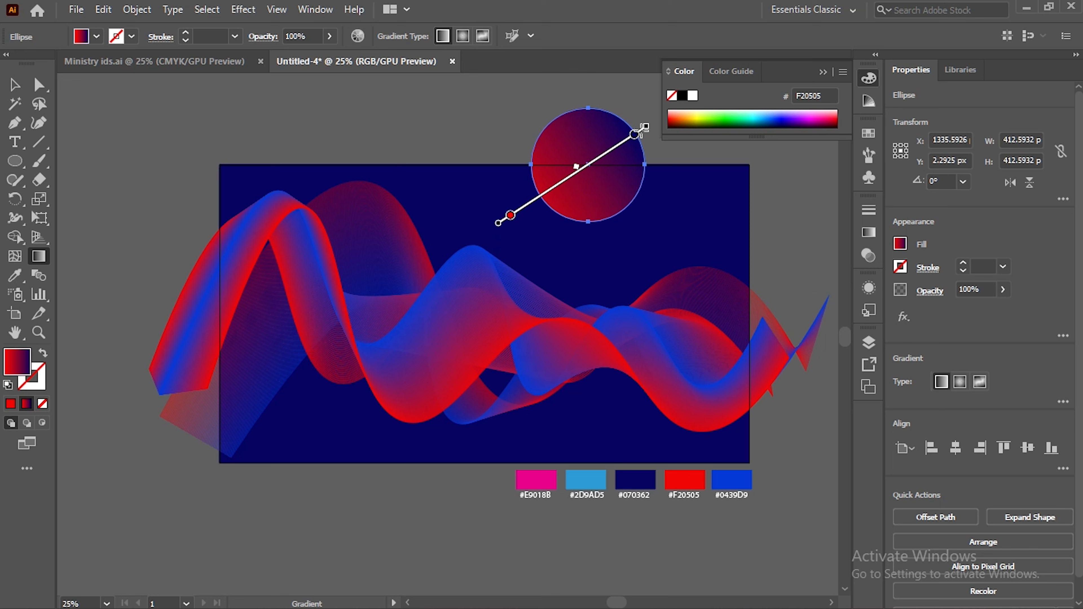
Place a copy of the gradient circle, about 139 px across, on the front wave's lowest left bend
key("v")
left_click_drag(588, 194, 422, 408)
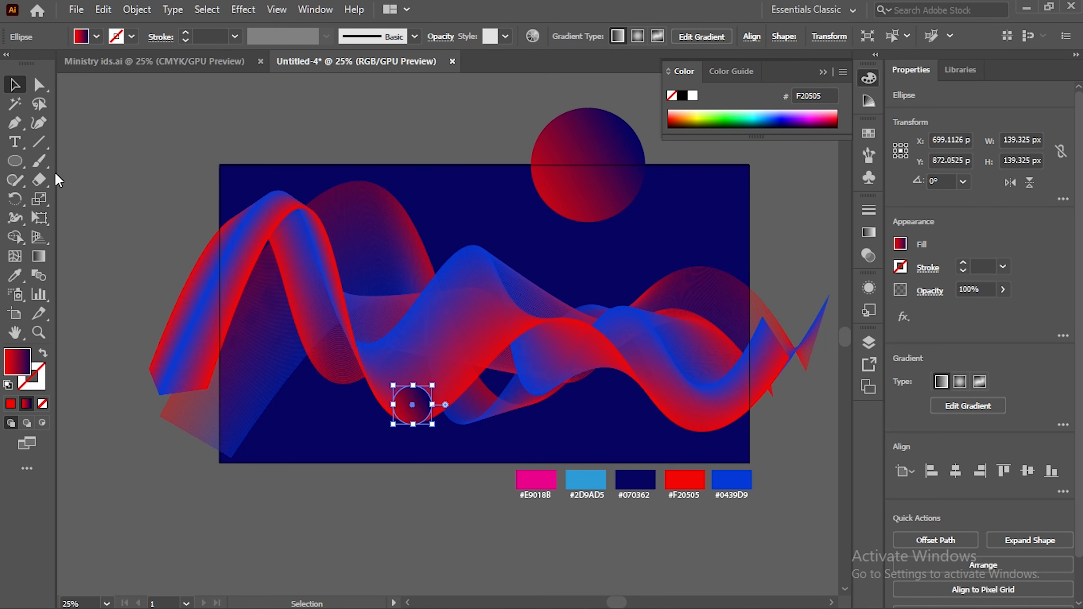
key("g")
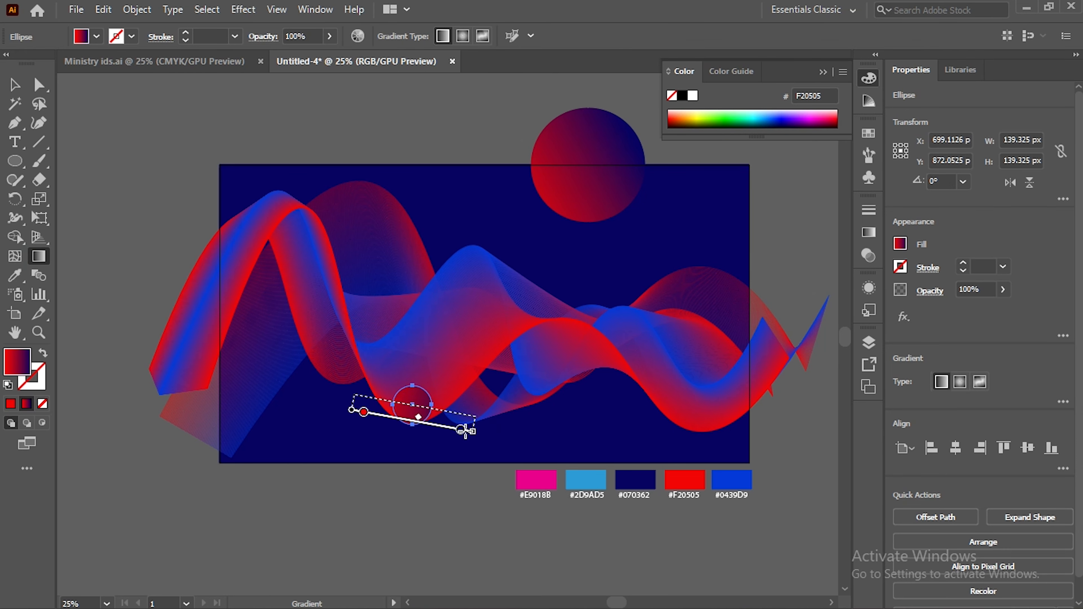
left_click(19, 84)
left_click(90, 283)
left_click_drag(412, 412, 411, 416)
left_click(426, 516)
Move the 139 px circle to the artboard's lower left and place a copy about 71 px across on the rear wave's lower bend
left_click(422, 416)
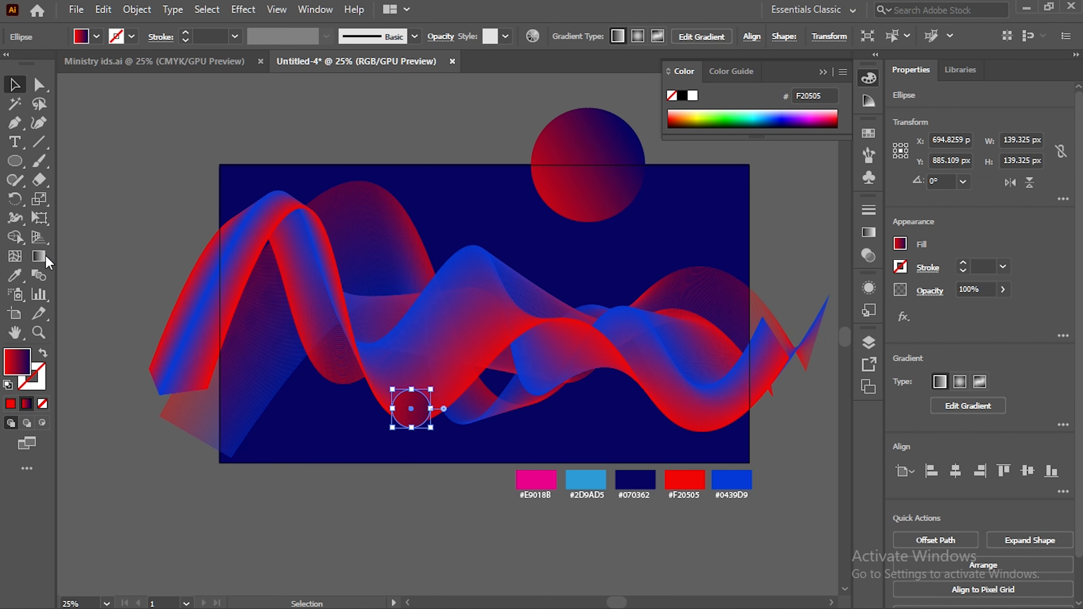
key("g")
left_click(22, 83)
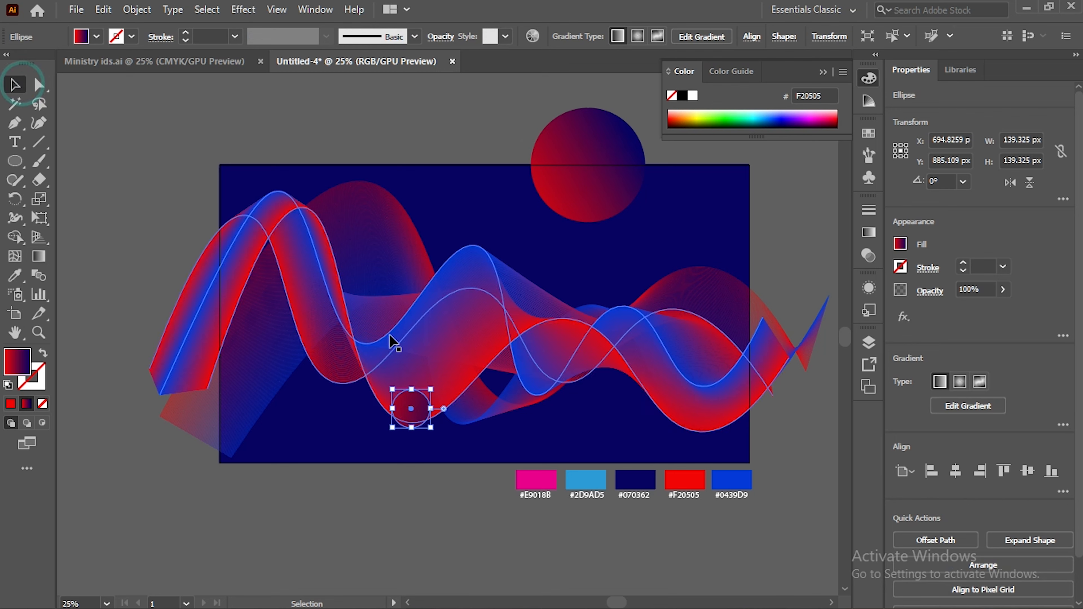
left_click(449, 504)
left_click(418, 413)
left_click(464, 539)
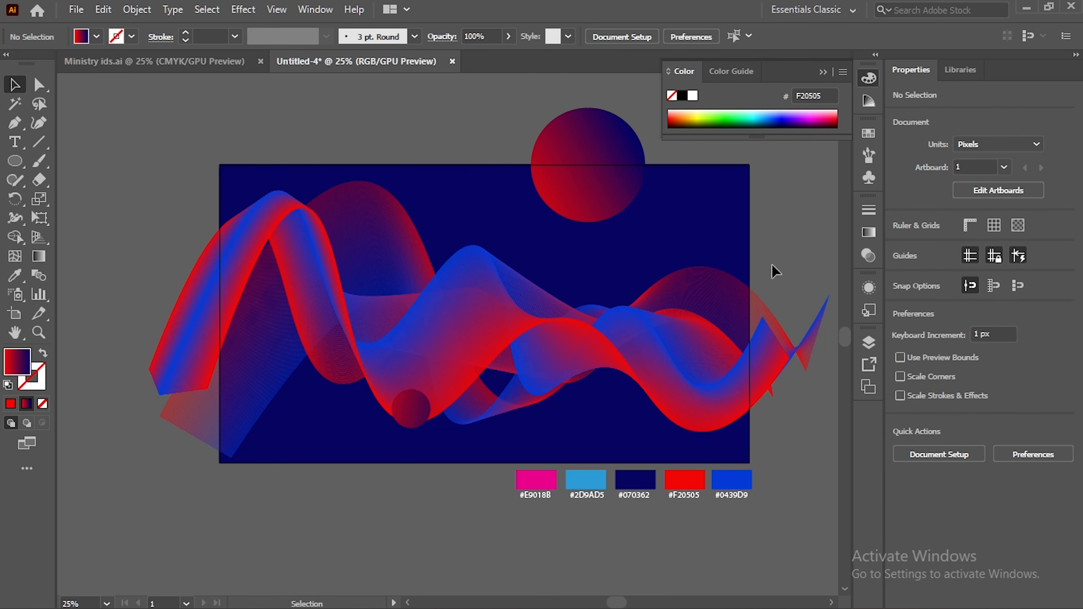
left_click_drag(424, 409, 461, 418)
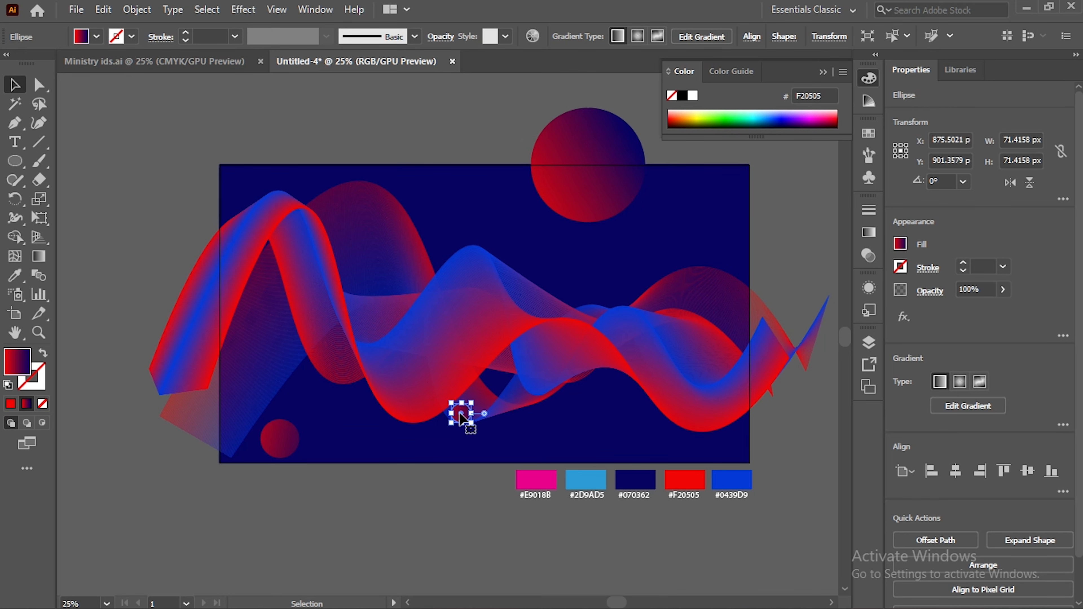
Change the red gradient stop of the 71 px circle to blue 0439D9 sampled from the palette
left_click(40, 254)
double_click(435, 410)
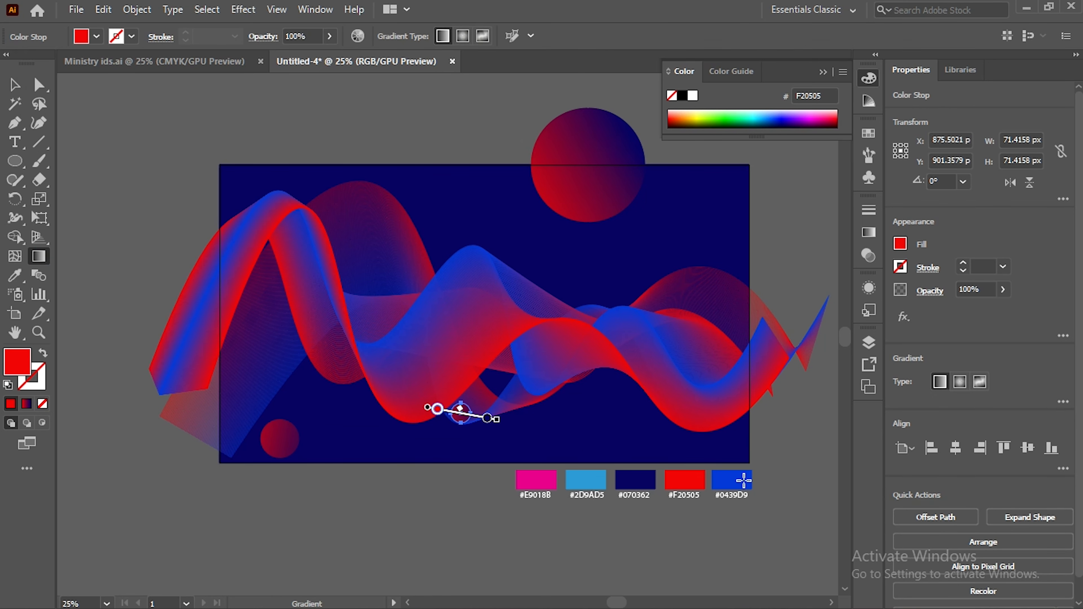
double_click(437, 410)
left_click(234, 522)
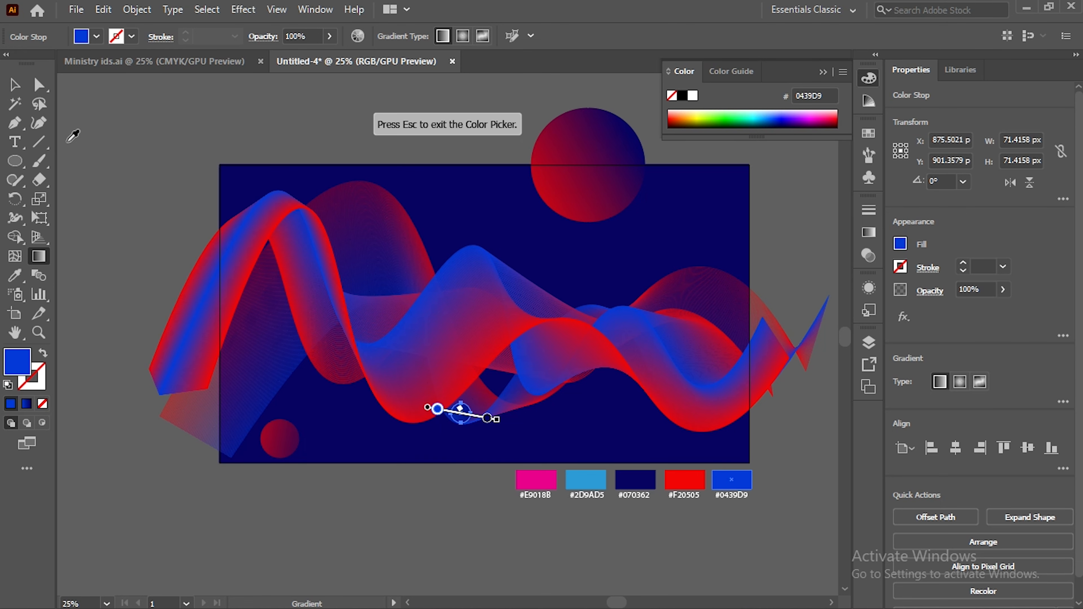
left_click(15, 85)
left_click(434, 502)
left_click(466, 413)
left_click(39, 256)
scroll(268, 388, "up", 2)
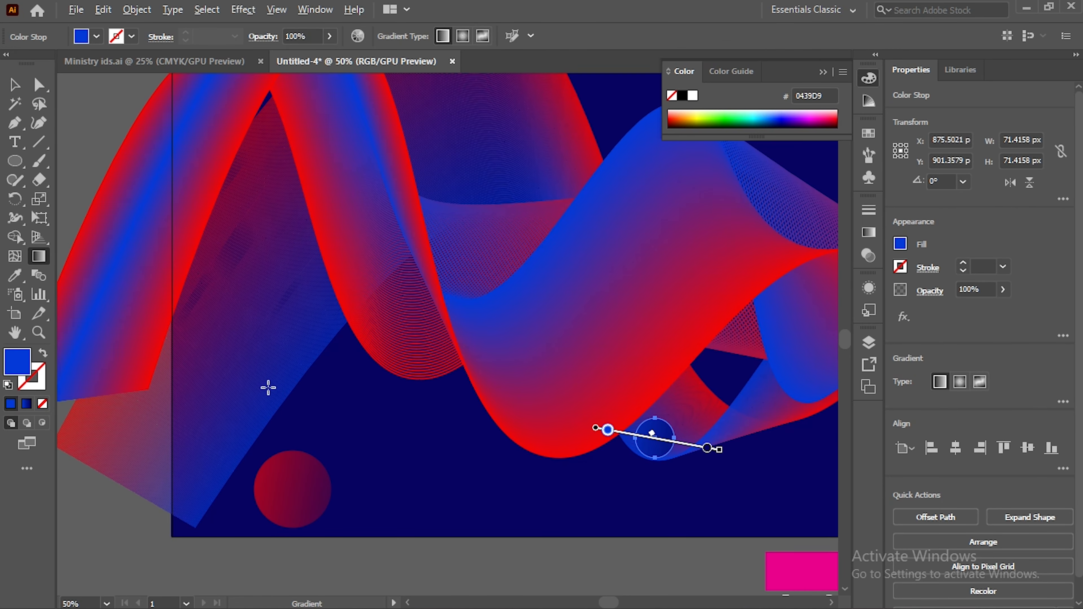
left_click(22, 89)
left_click(563, 508)
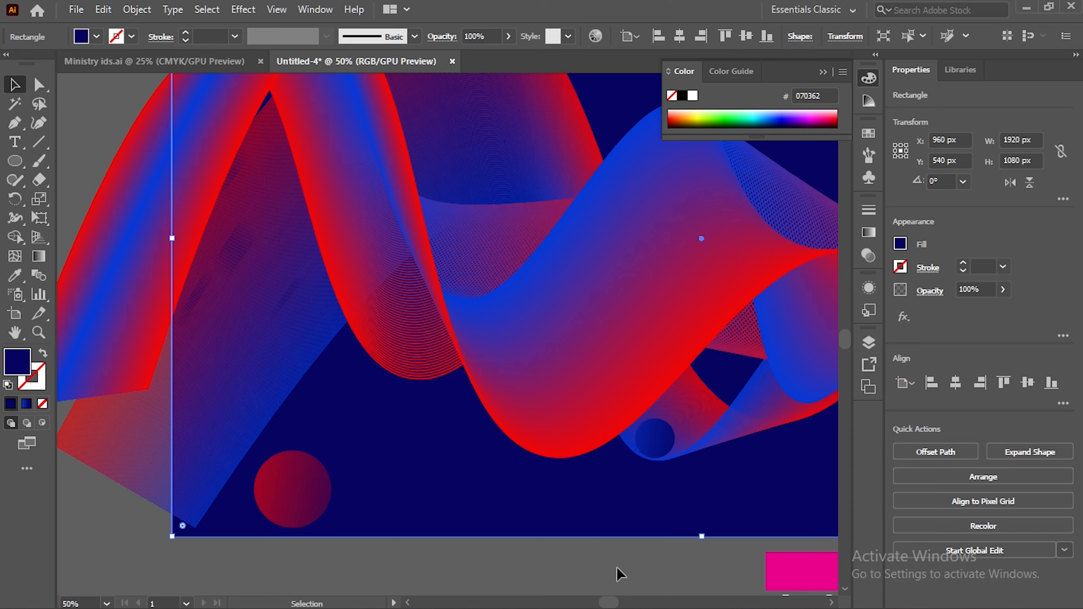
scroll(627, 569, "down", 2)
Copy the small blue circle to the artboard's lower right and enlarge the copy to about 155 px
left_click_drag(658, 505, 507, 519)
left_click(326, 479)
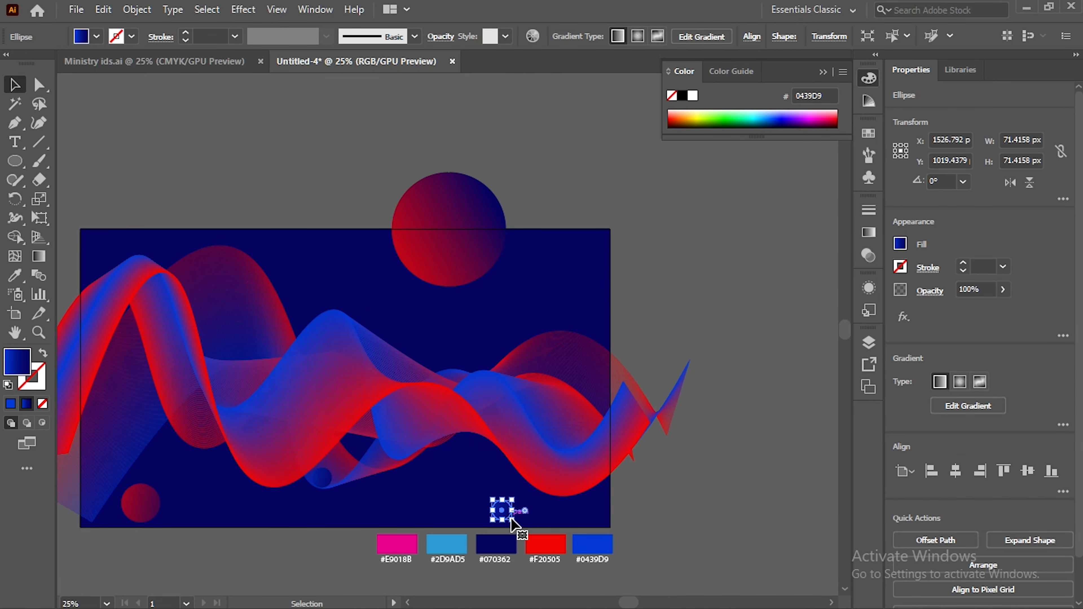
mouse_move(512, 500)
left_mouse_down()
mouse_move(525, 490)
mouse_move(507, 510)
left_mouse_up()
Shrink the large red-to-navy circle and shift it left along the artboard's top edge
left_click_drag(465, 256, 399, 242)
left_click_drag(384, 158, 378, 226)
left_click(488, 199)
Copy the lower-right blue circle onto the rear wave's right crest, sized about 109 px
left_click(500, 503)
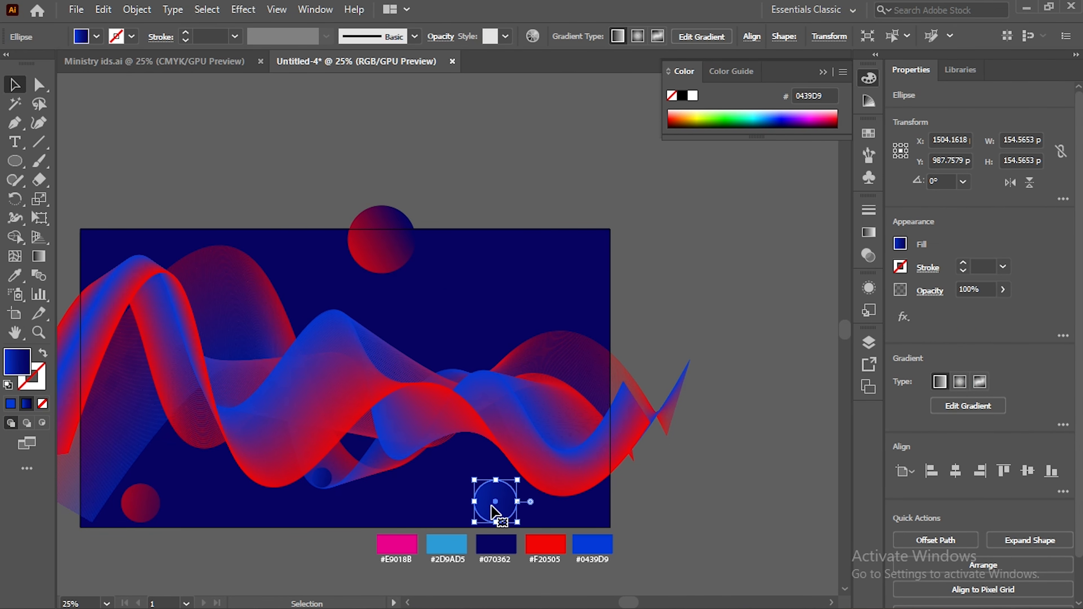
mouse_move(497, 496)
left_mouse_down("alt")
mouse_move(564, 325)
mouse_move(577, 345)
left_mouse_up("alt")
Change the gradient of the 109 px circle on the rear wave's right crest to red F20505 sampled from the palette
left_click(37, 252)
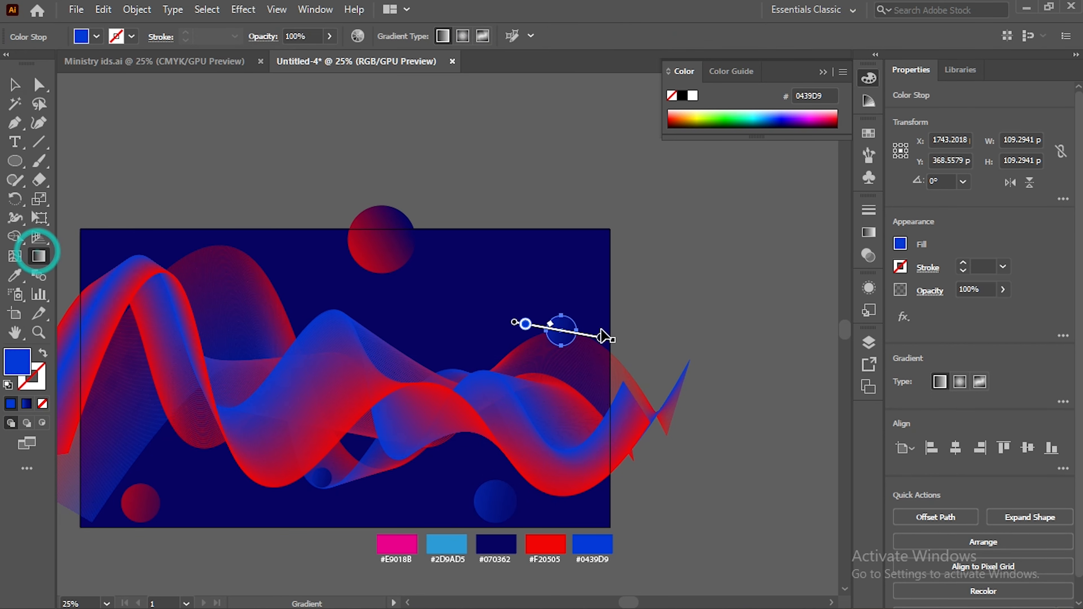
double_click(525, 324)
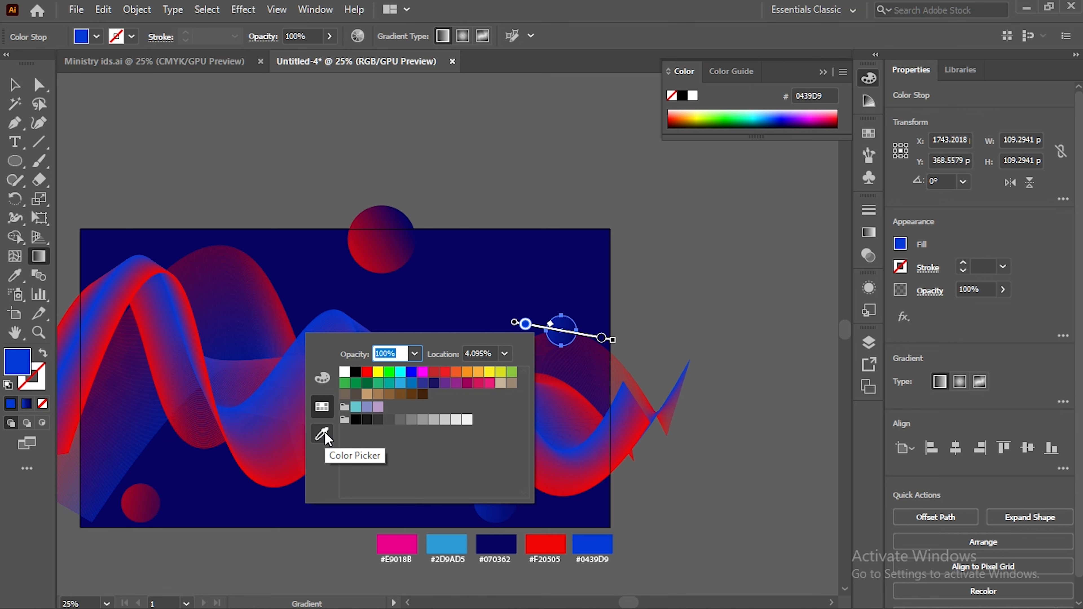
left_click(323, 434)
key("Escape")
double_click(601, 338)
left_click(400, 448)
left_click(545, 544)
Set the circle's opposite gradient stop to navy 070362 sampled from the artboard background and deselect the circle
double_click(526, 325)
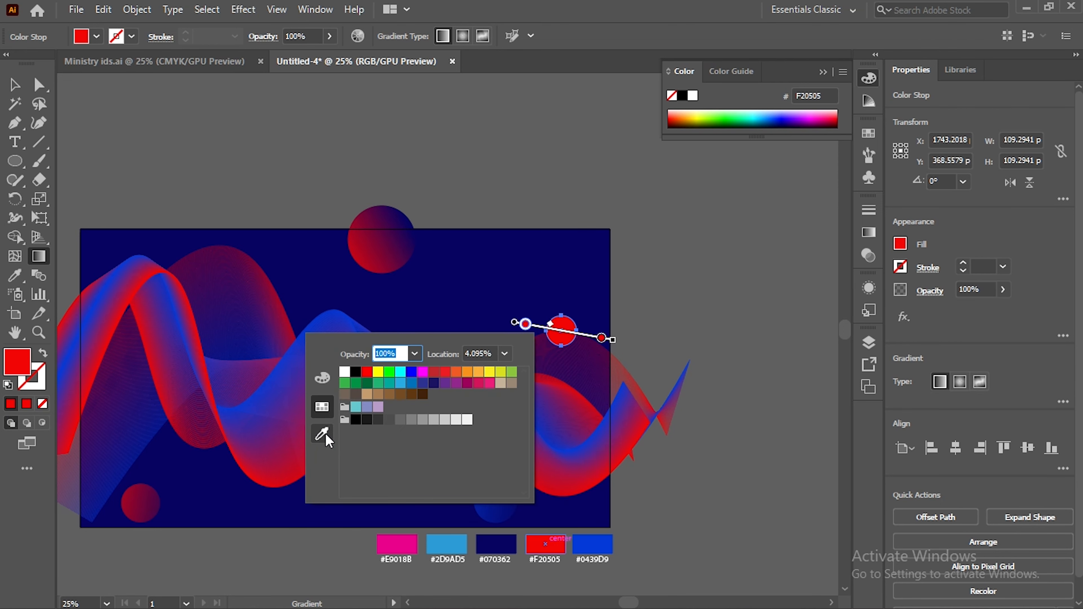
left_click(326, 434)
left_click(360, 327)
key("Escape")
left_click(16, 84)
left_click(656, 298)
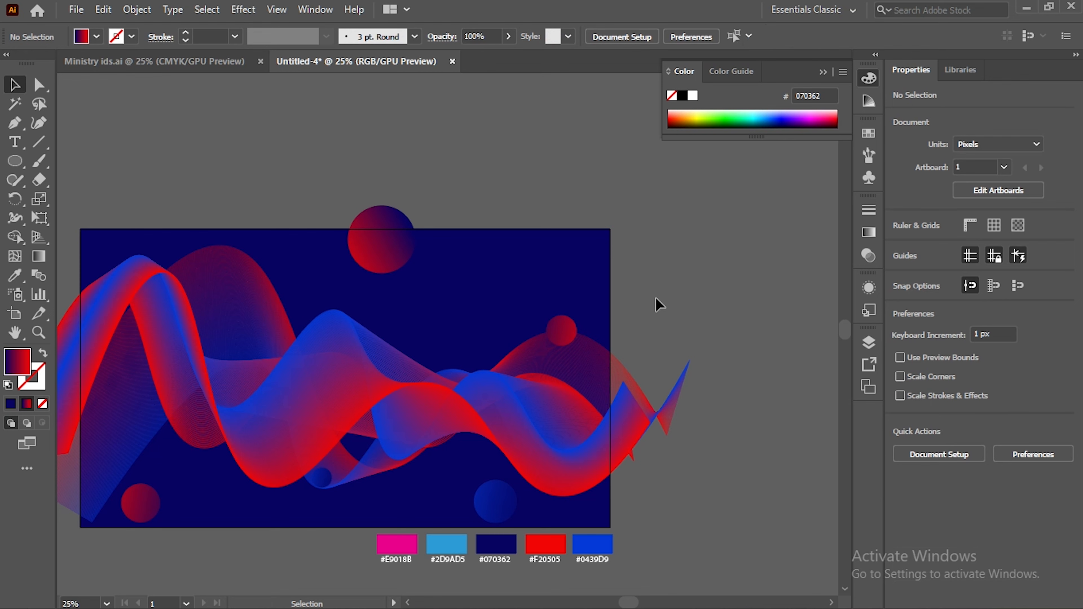
Move the red-to-navy circle off the rear wave's right crest into the open navy area to its upper left
left_click(570, 327)
left_click(570, 325)
left_click(671, 312)
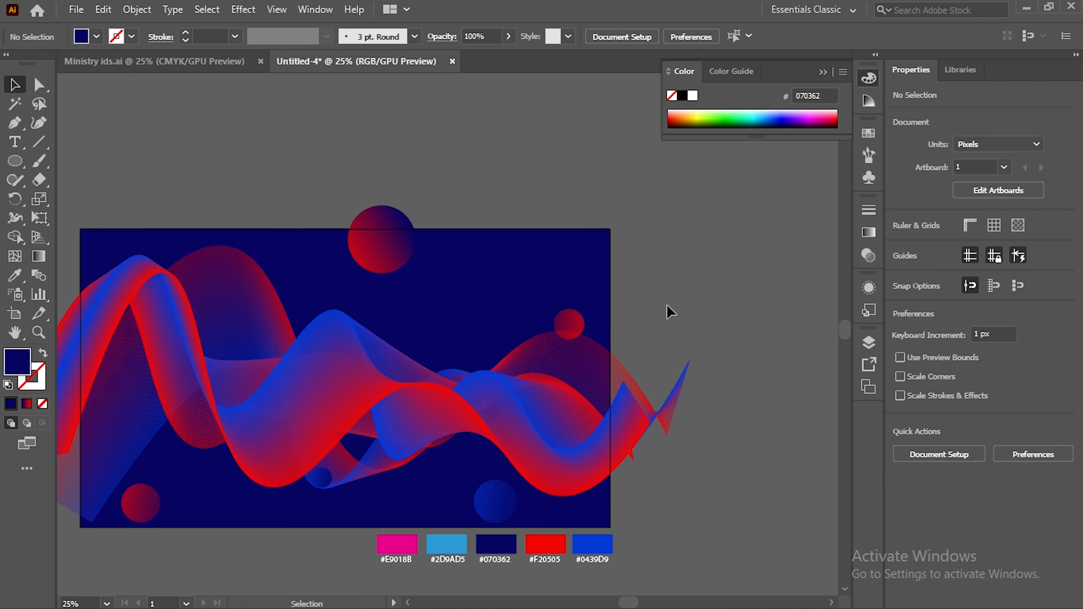
left_click_drag(568, 324, 506, 321)
left_click(720, 295)
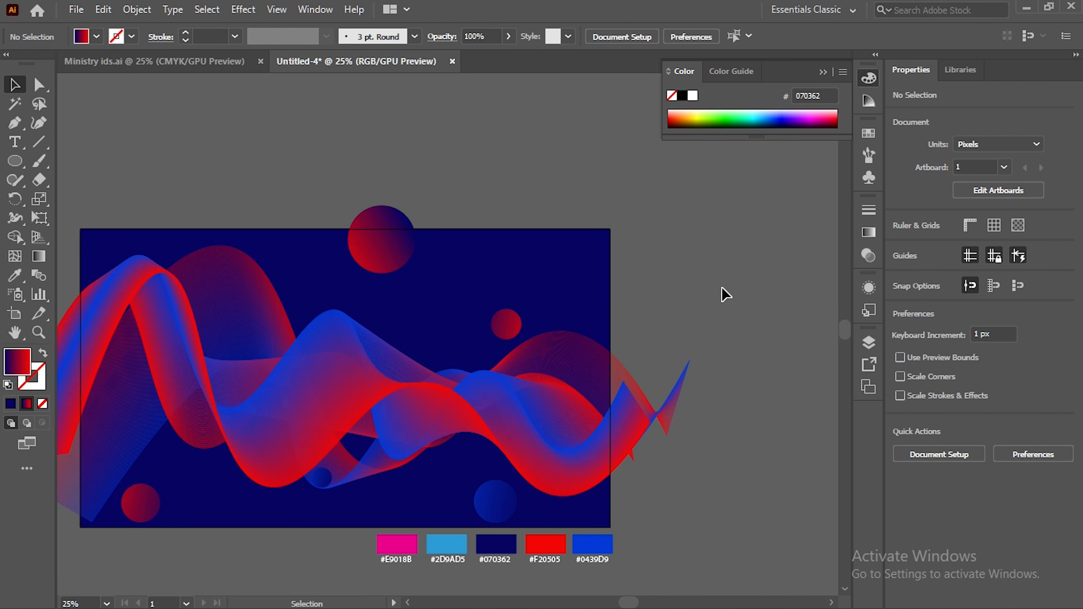
Angle the moved circle's gradient with red at its lower left and navy at its upper right, leaving nothing selected
left_click(507, 323)
key("g")
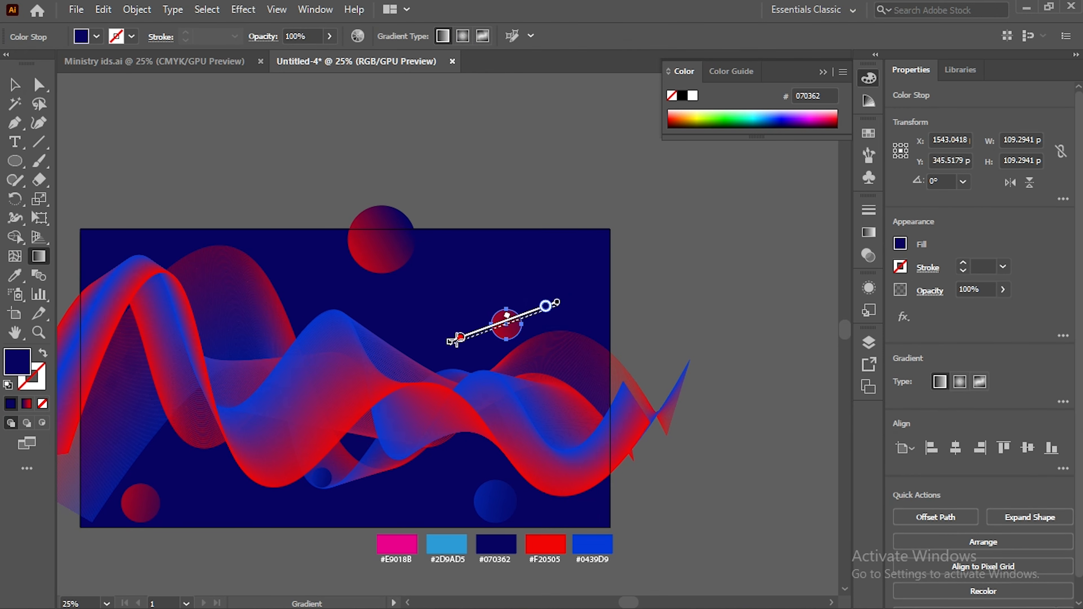
key("v")
left_click(321, 478)
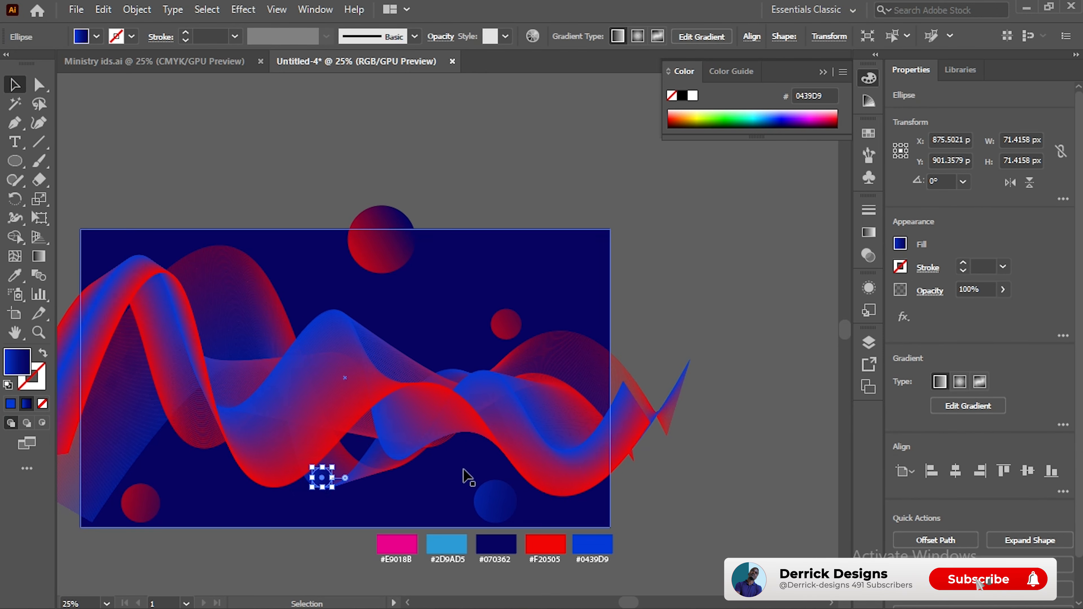
left_click(660, 285)
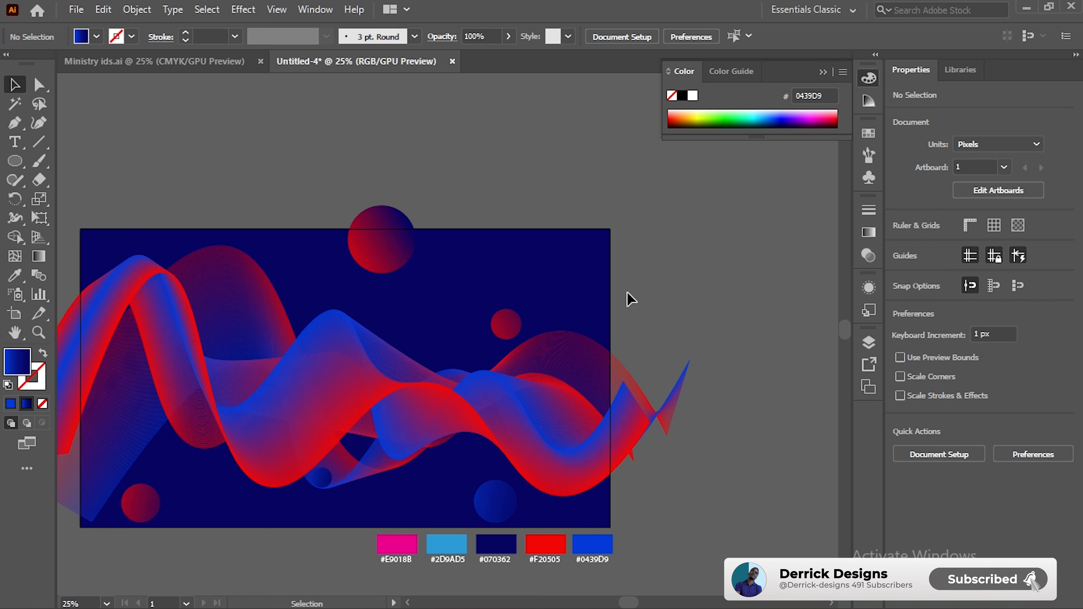